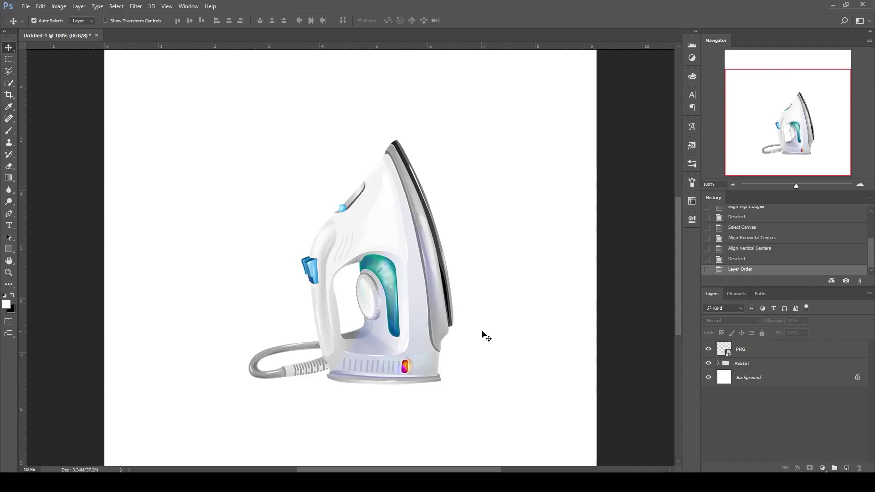
Step: Select the ASSIST group and toggle the visibility of the iron PNG layer
click(720, 374)
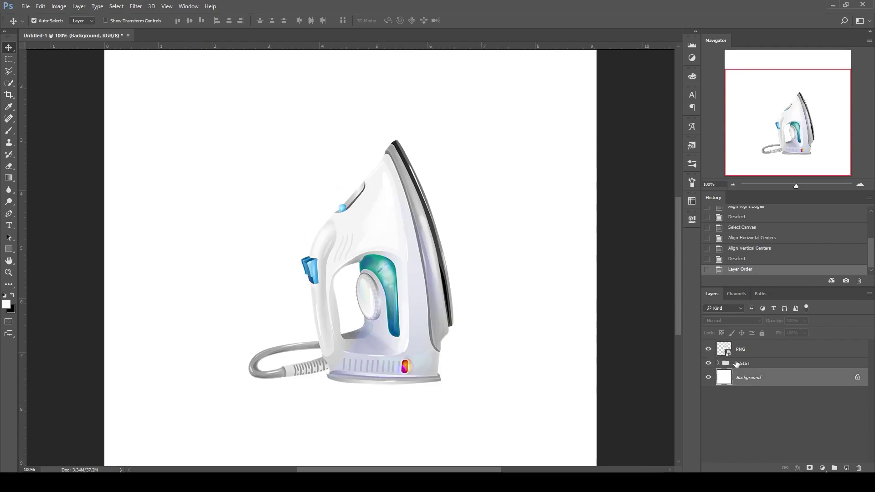
click(736, 364)
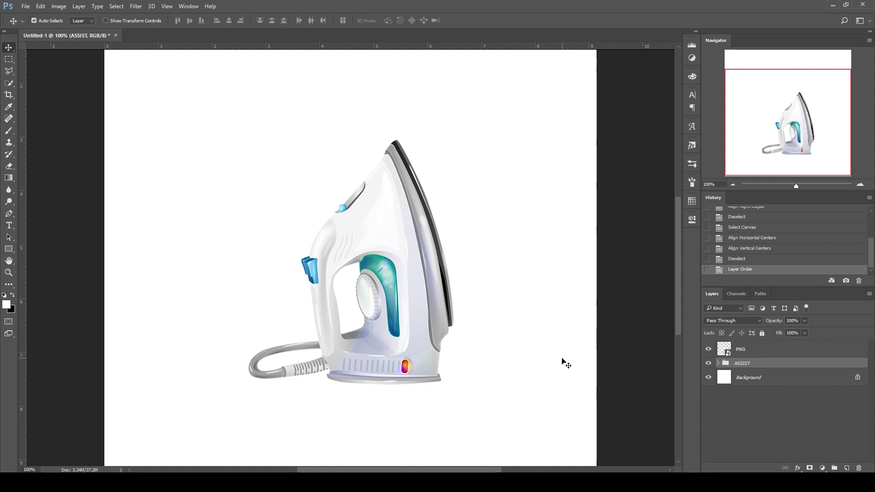
click(709, 349)
Step: Show the crumpled paper texture and the orange RB Background layer
click(718, 363)
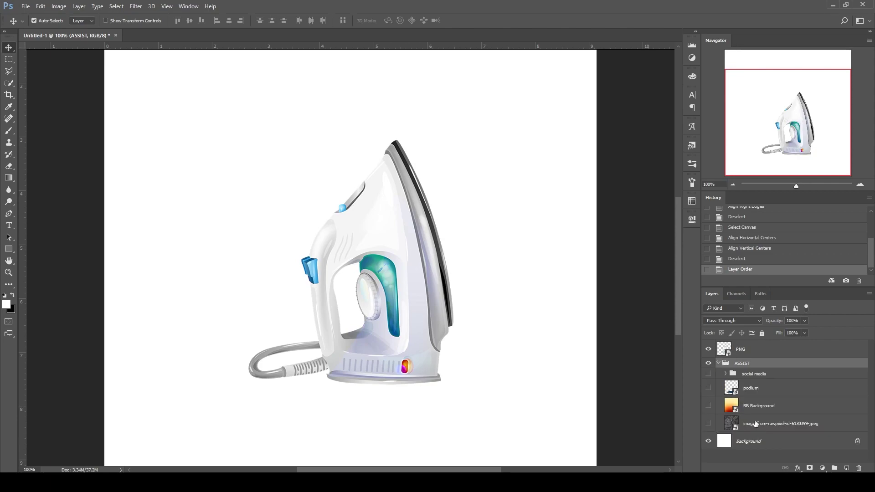
drag(764, 422, 753, 431)
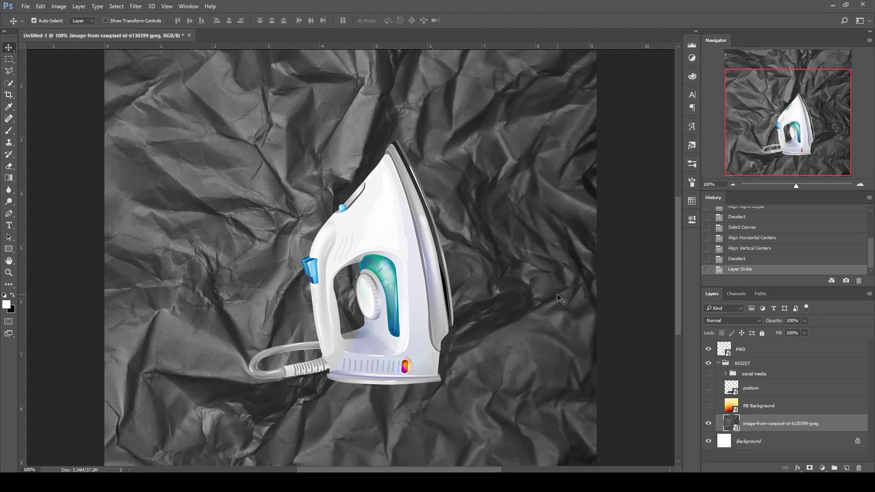
click(800, 412)
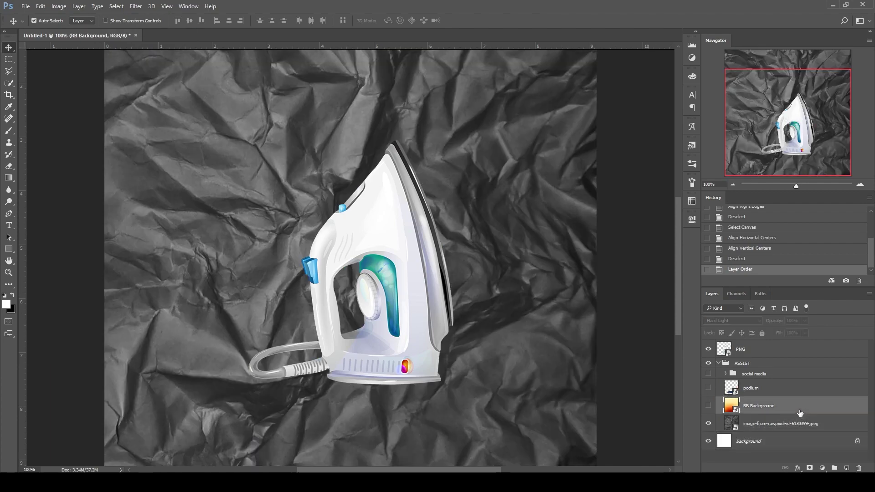
click(708, 406)
scroll(469, 294, down, 1)
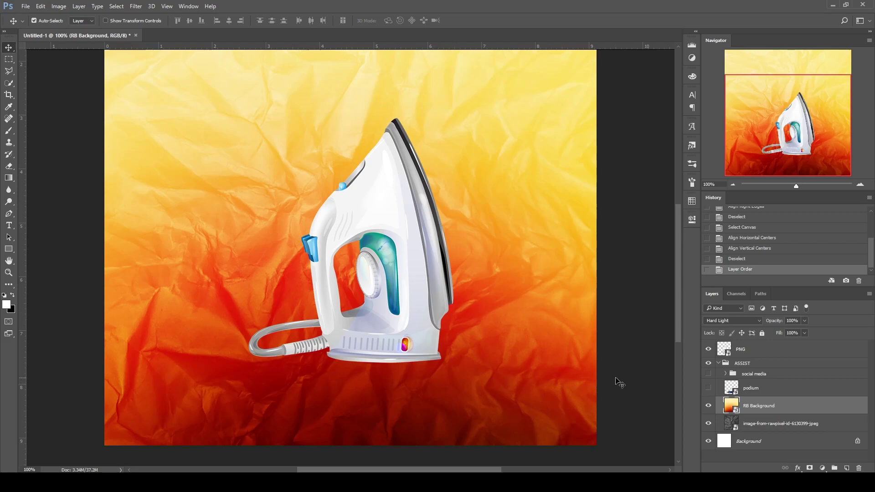
Step: Switch RB Background's blend mode to Normal, then back to Hard Light
click(728, 320)
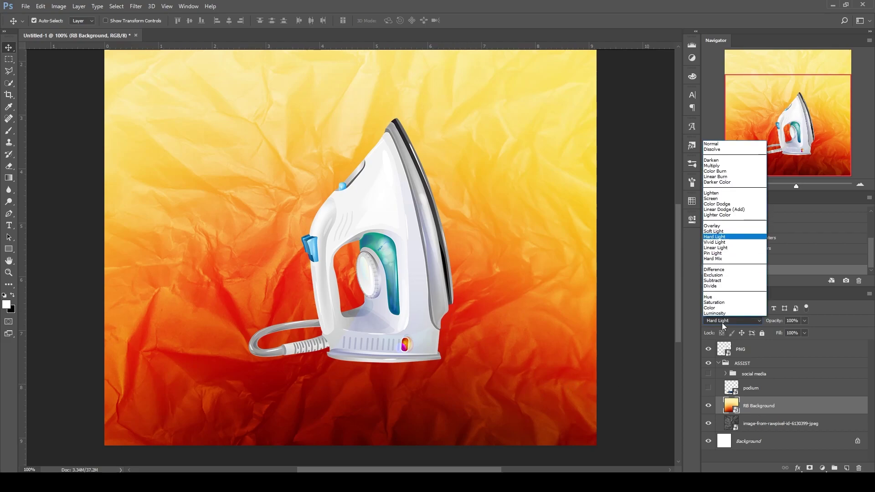
click(719, 145)
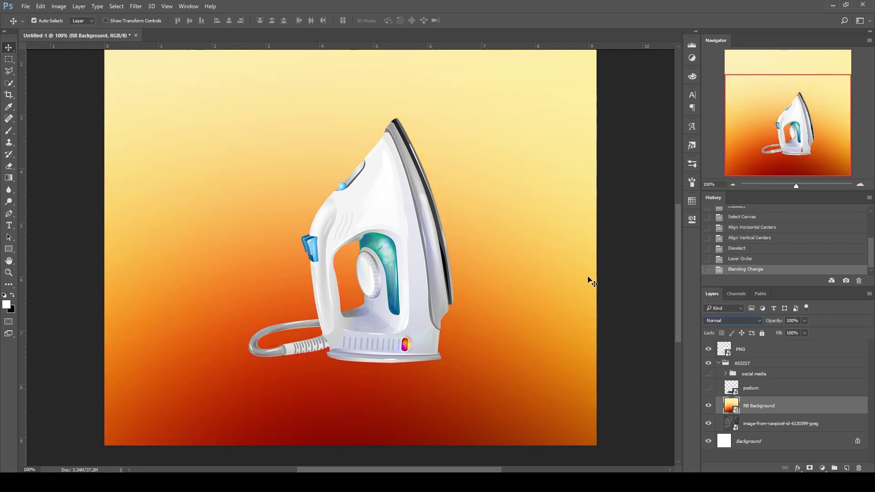
click(729, 320)
click(713, 236)
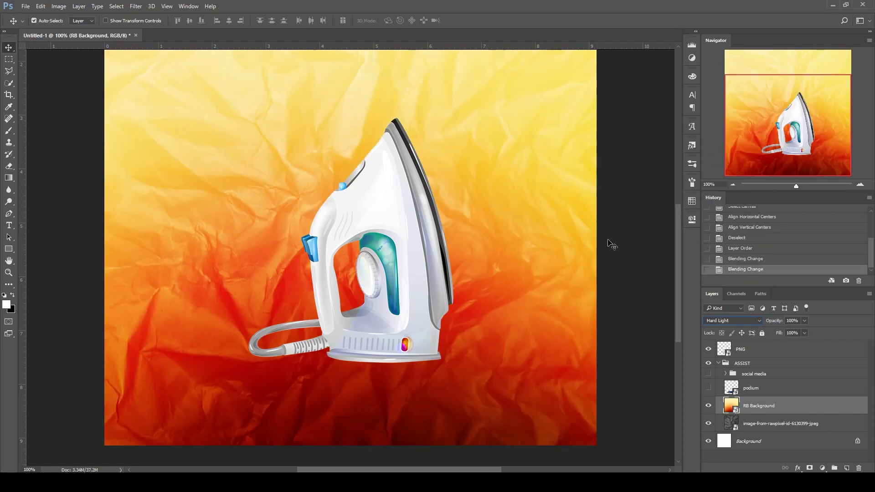
scroll(377, 260, up, 3)
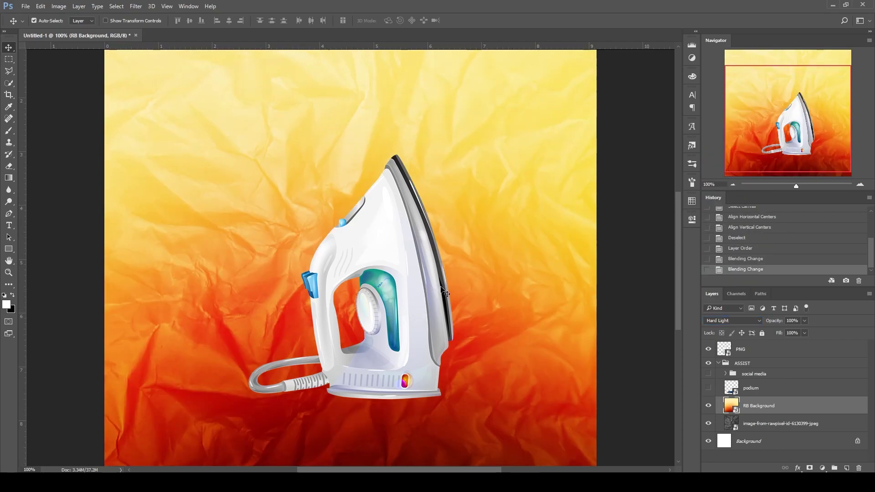
Step: Show the blue podium layer beneath the iron
click(708, 387)
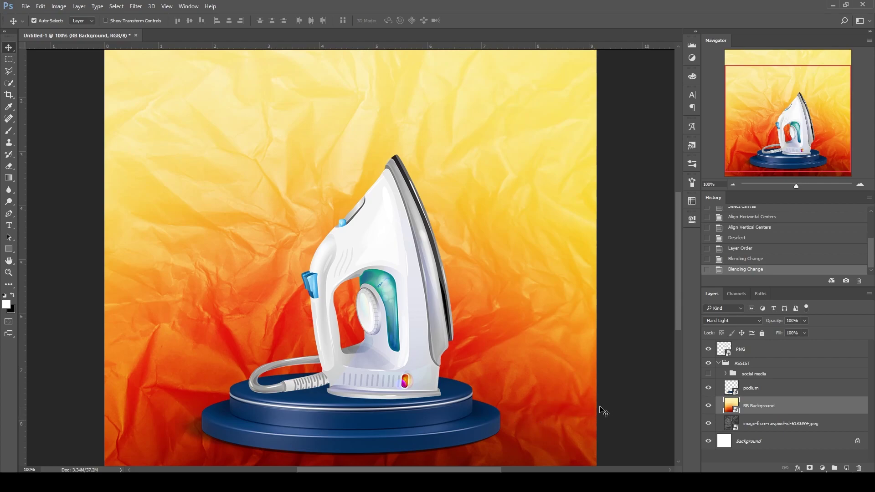
scroll(373, 132, up, 1)
scroll(371, 130, up, 2)
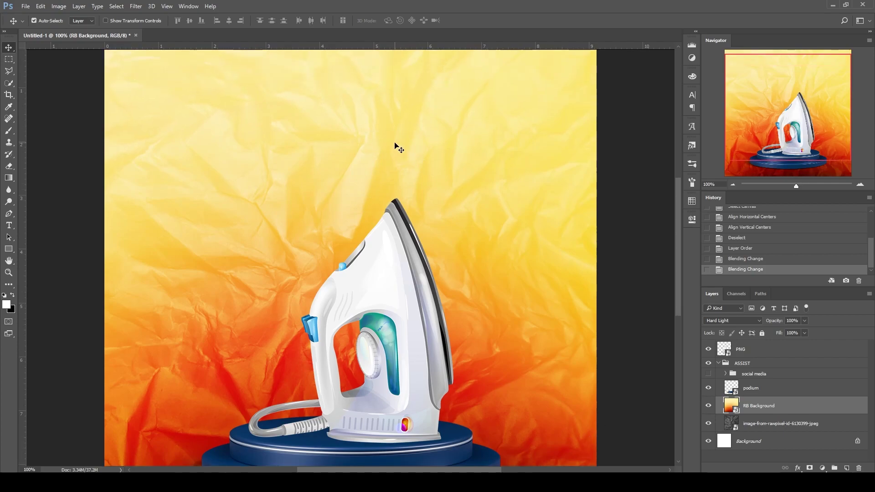
scroll(396, 147, up, 4)
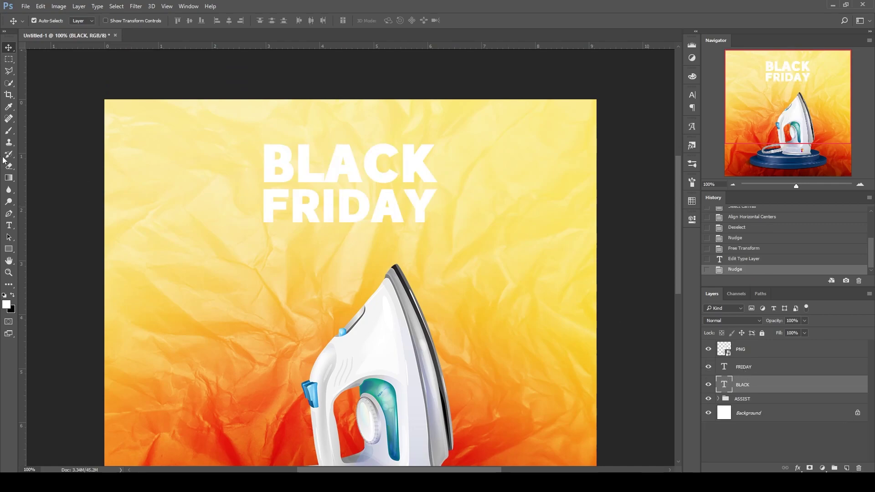
Step: Draw a rectangle around the word BLACK above the ASSIST group
click(8, 249)
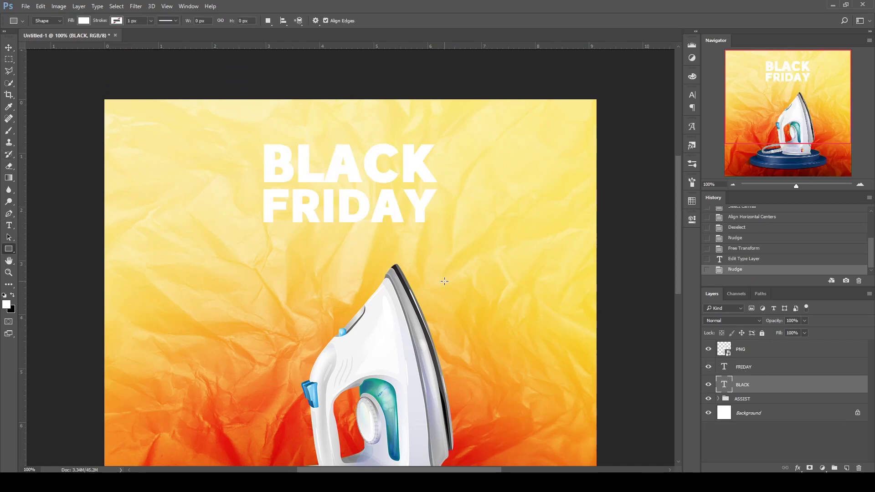
click(749, 399)
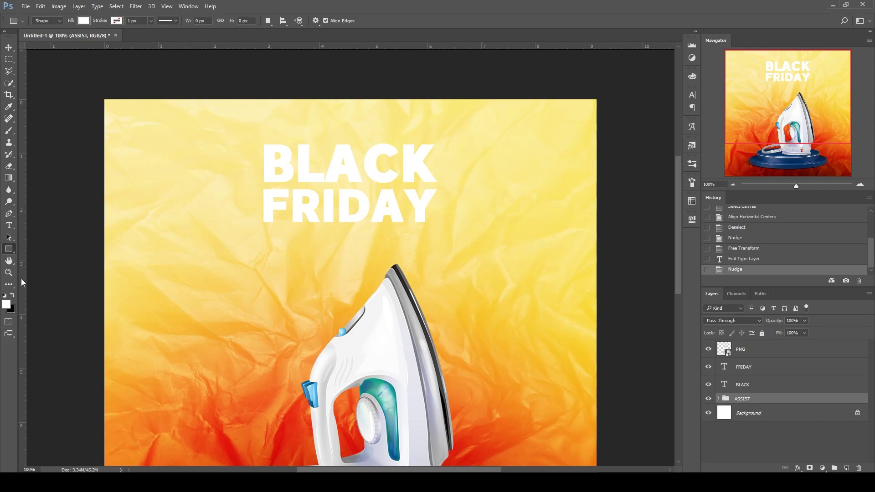
right_click(8, 249)
click(29, 248)
drag(256, 143, 445, 186)
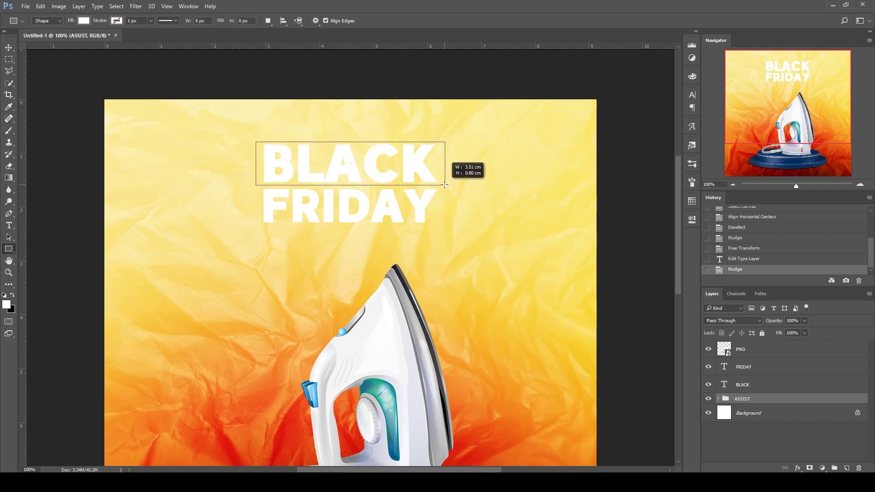
Step: Set the rectangle's fill to black, after briefly trying crimson red
click(563, 272)
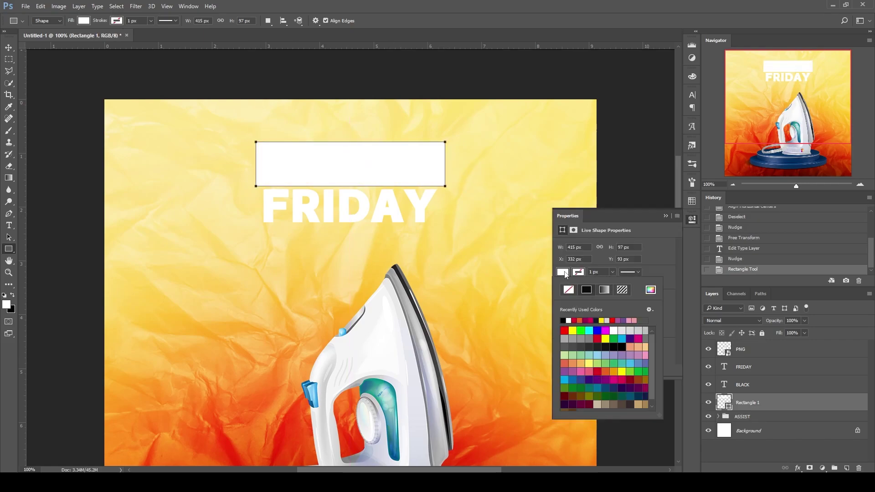
click(597, 339)
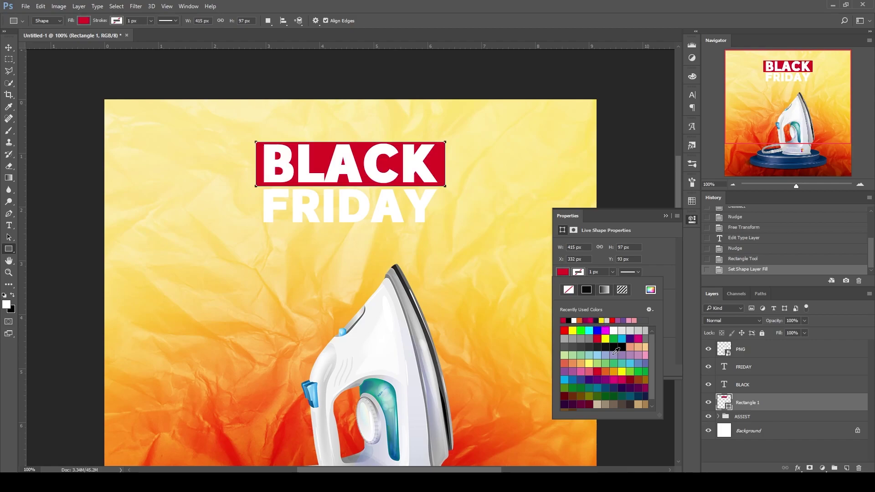
click(621, 348)
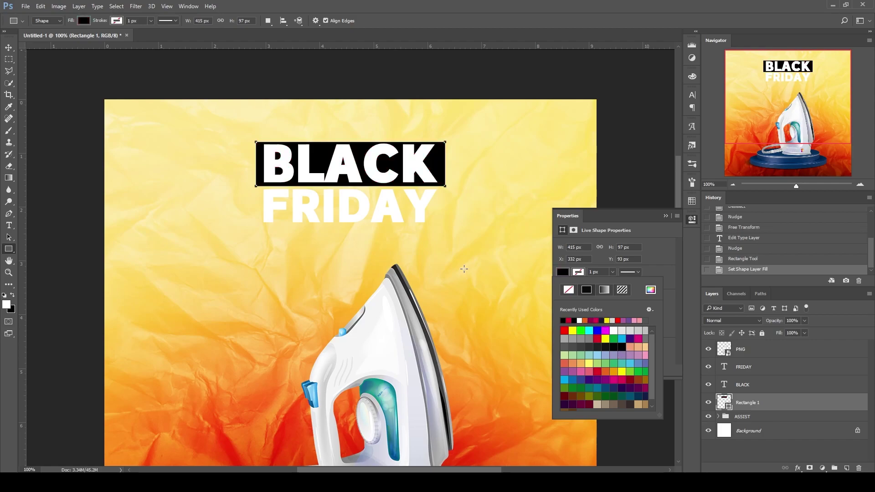
click(692, 219)
Step: Duplicate the black rectangle and nudge the copy down behind FRIDAY
key(v)
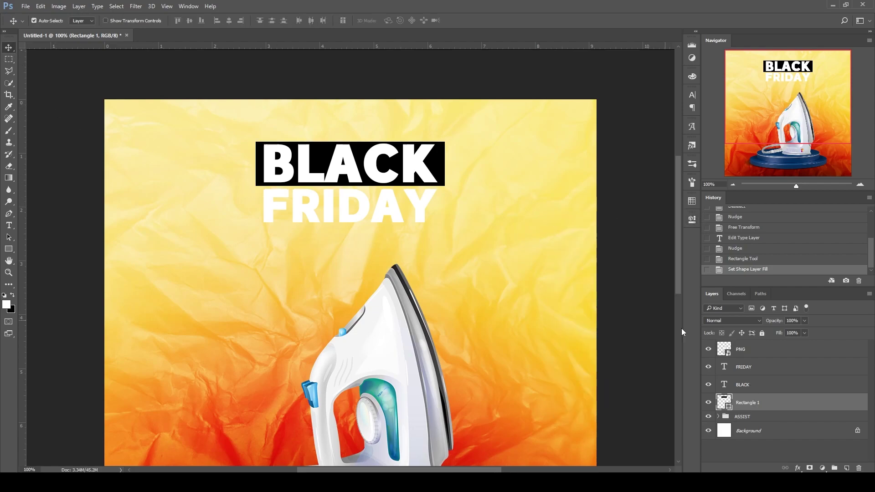
drag(819, 403, 846, 468)
key(shift+Down)
key(shift+Down)
key(shift+Down)
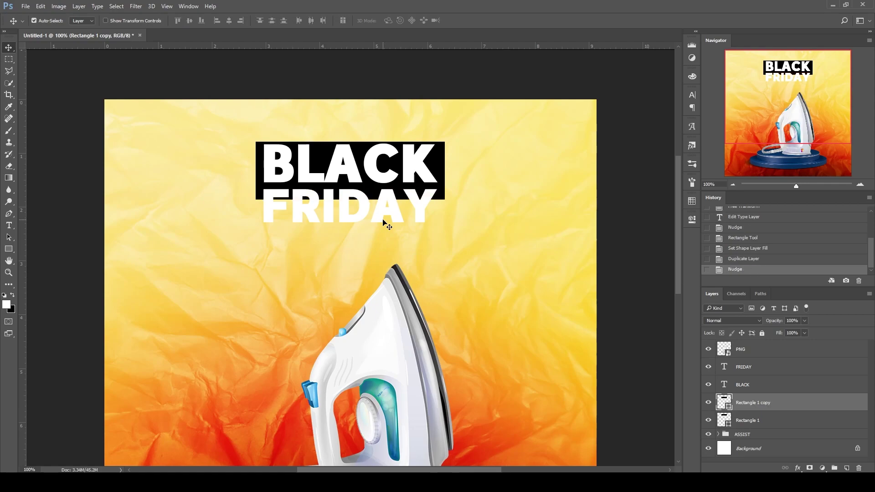
key(shift+Down)
key(shift+Down)
key(shift+Down)
key(shift+Down)
key(shift+Down)
key(shift+Down)
key(shift+Down)
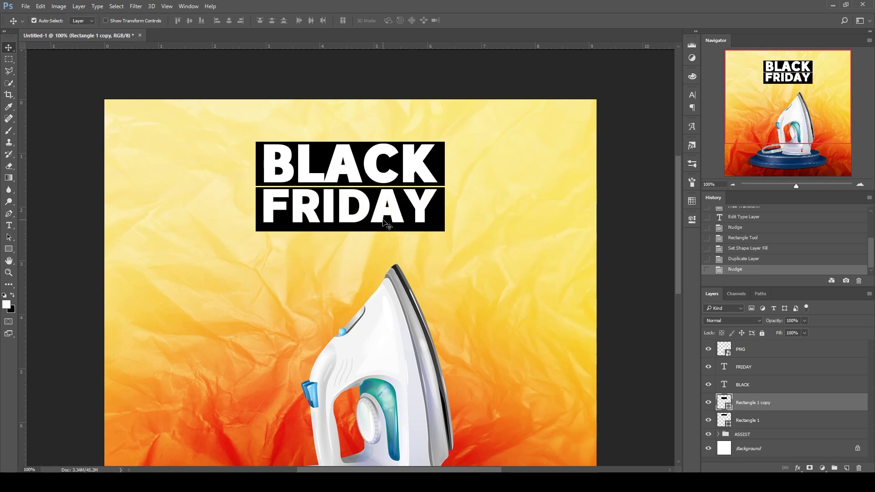
key(shift+Up)
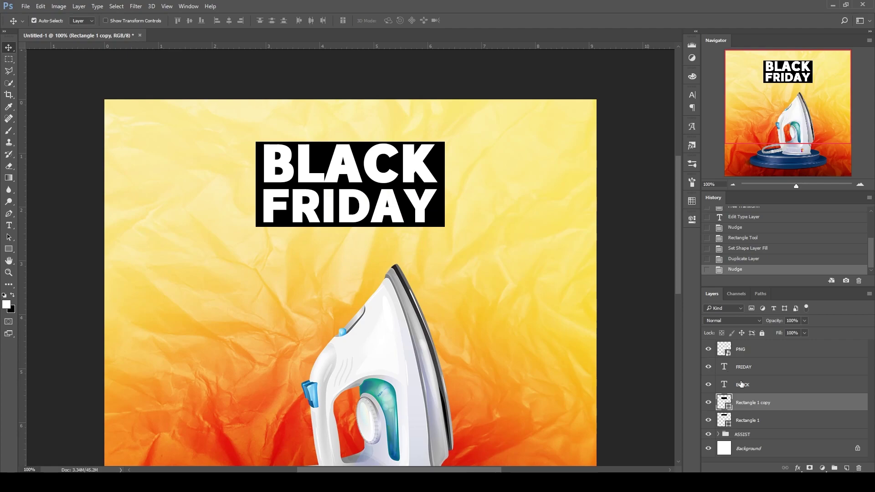
Step: Centre BLACK and its box on the canvas, then move them above FRIDAY
click(745, 419)
ctrl+click(759, 385)
key(shift+Up)
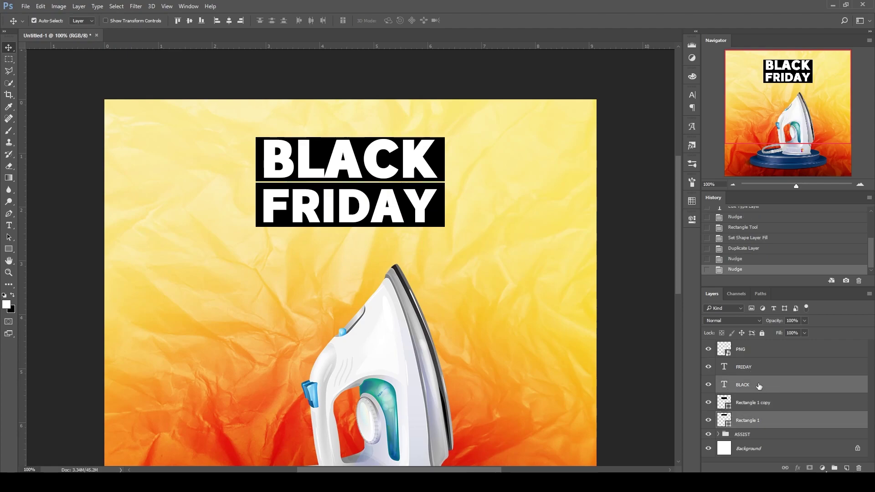
key(shift+Up)
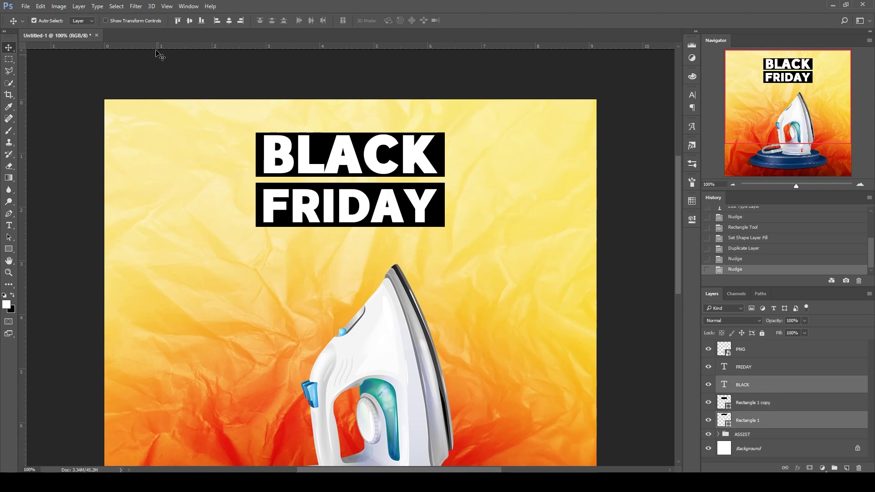
key(ctrl+a)
click(189, 21)
click(189, 21)
key(ctrl+d)
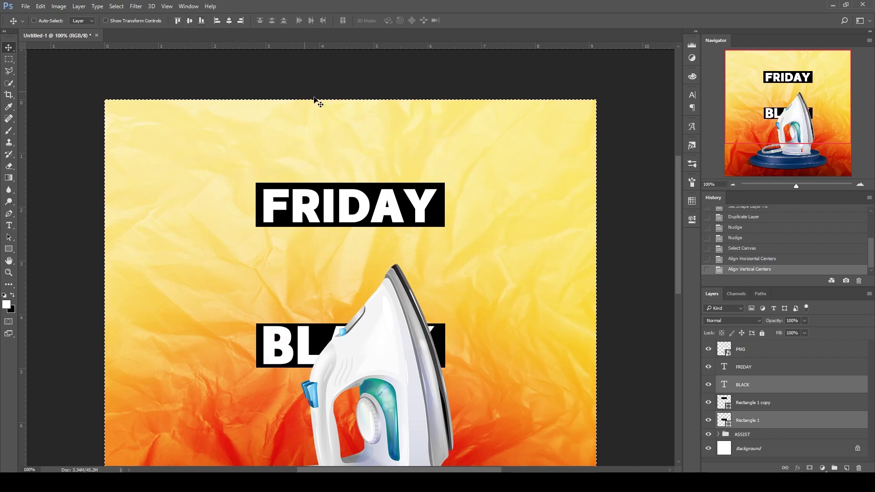
key(ctrl+t)
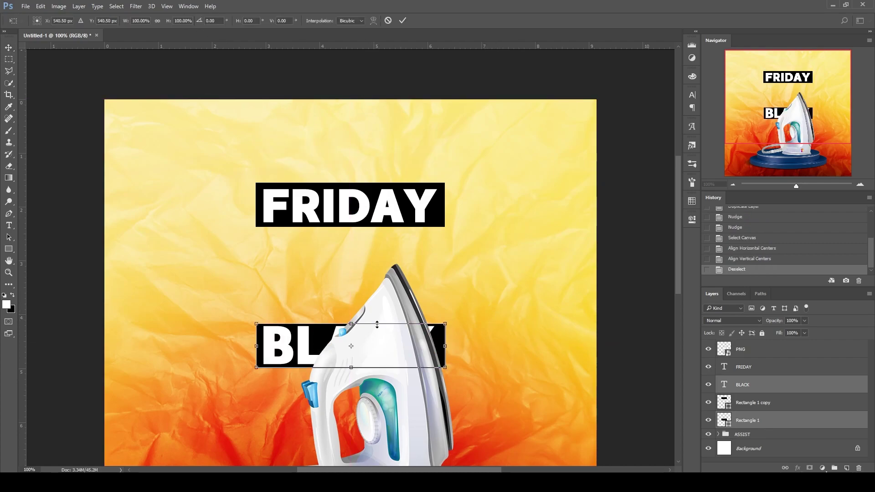
drag(407, 346, 407, 154)
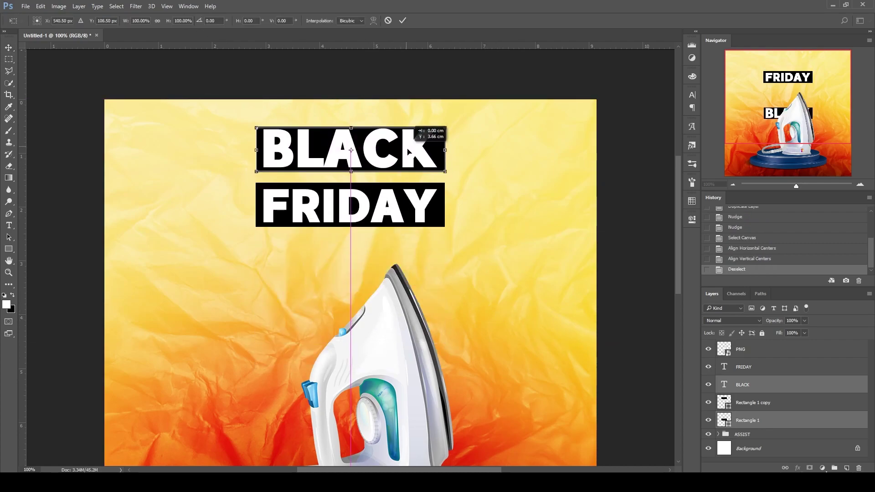
key(Return)
Step: Centre FRIDAY and its box horizontally and move them just under BLACK
click(745, 369)
ctrl+click(749, 402)
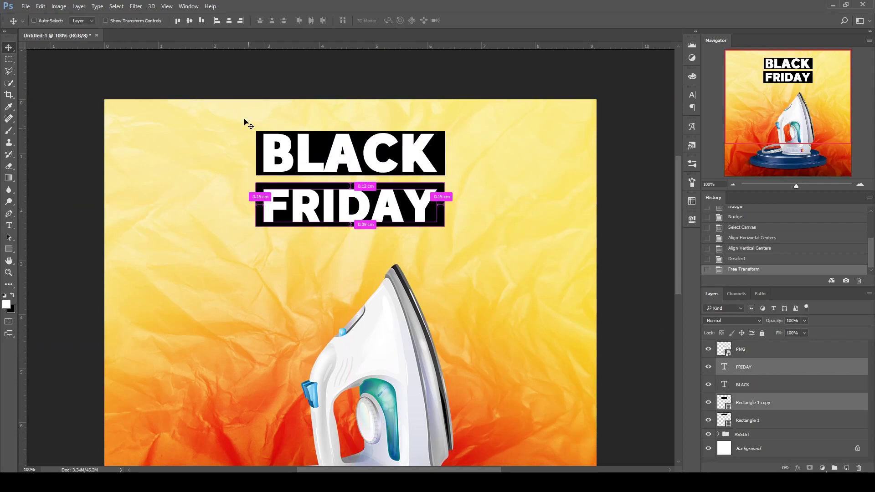
key(ctrl+a)
click(229, 21)
click(189, 21)
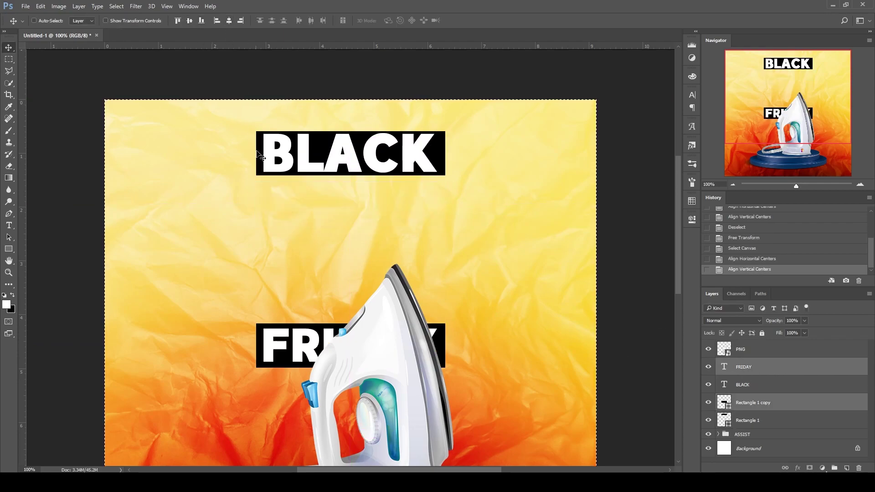
key(ctrl+d)
key(ctrl+t)
drag(433, 360, 432, 219)
click(403, 21)
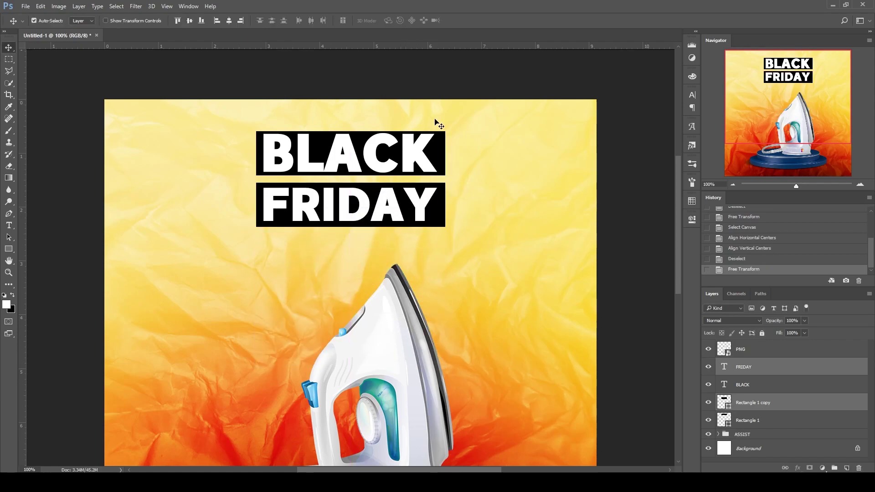
click(763, 366)
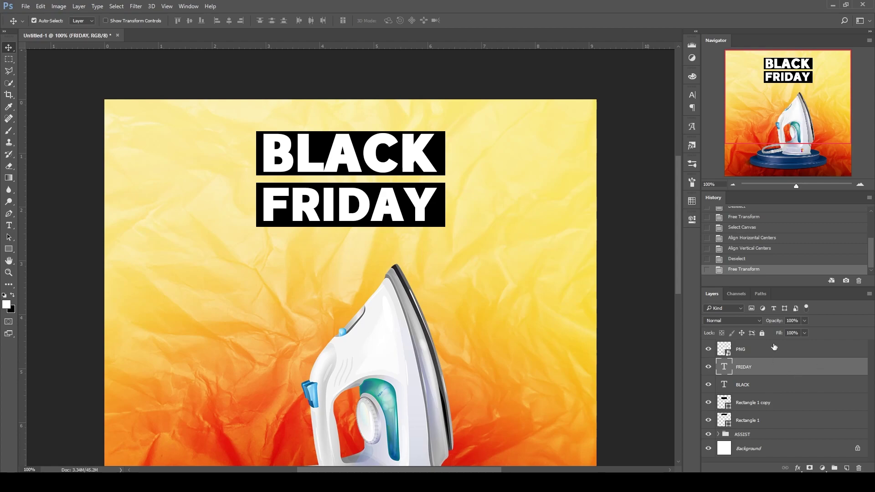
Step: Add a Gradient Overlay to FRIDAY with a white right colour stop
double_click(802, 367)
drag(401, 94, 672, 193)
click(568, 324)
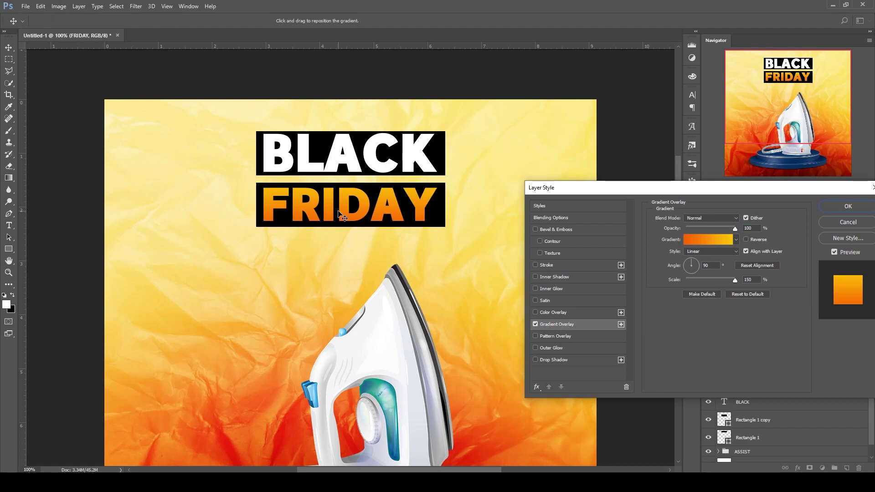
click(716, 240)
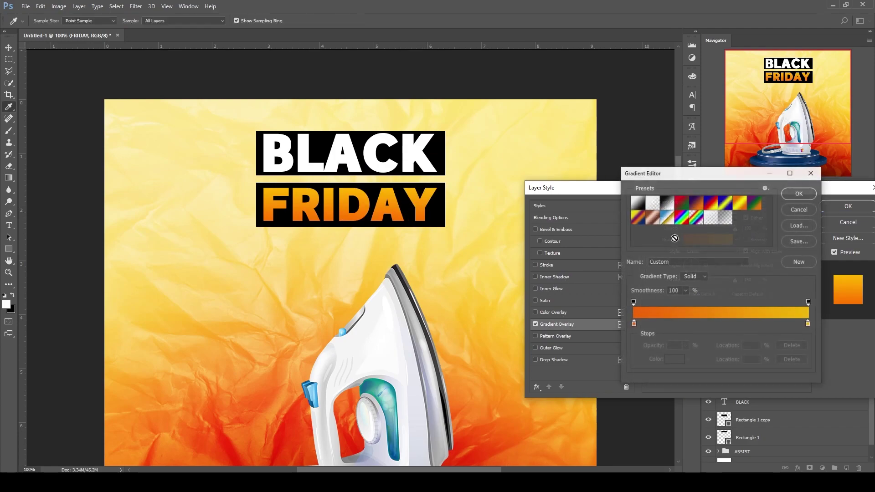
click(807, 323)
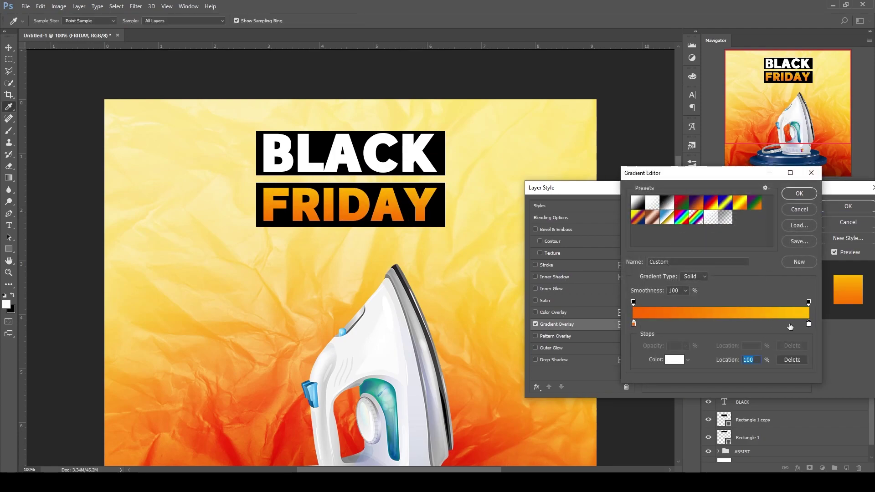
click(682, 360)
click(589, 264)
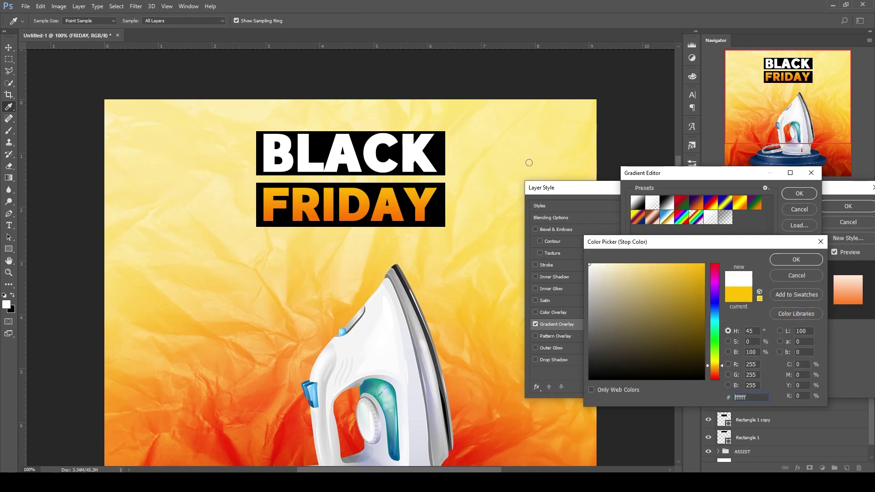
key(Return)
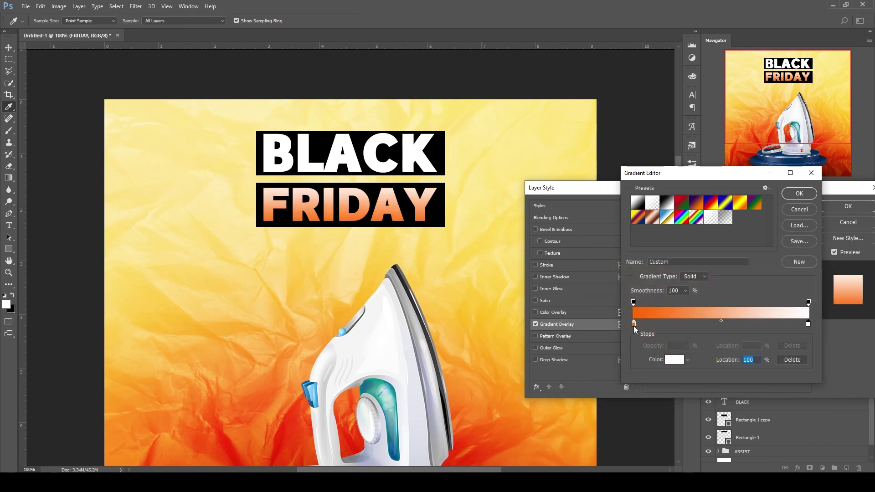
Step: Make the overlay's left stop yellow, then try a drop shadow and remove it
click(632, 324)
click(669, 361)
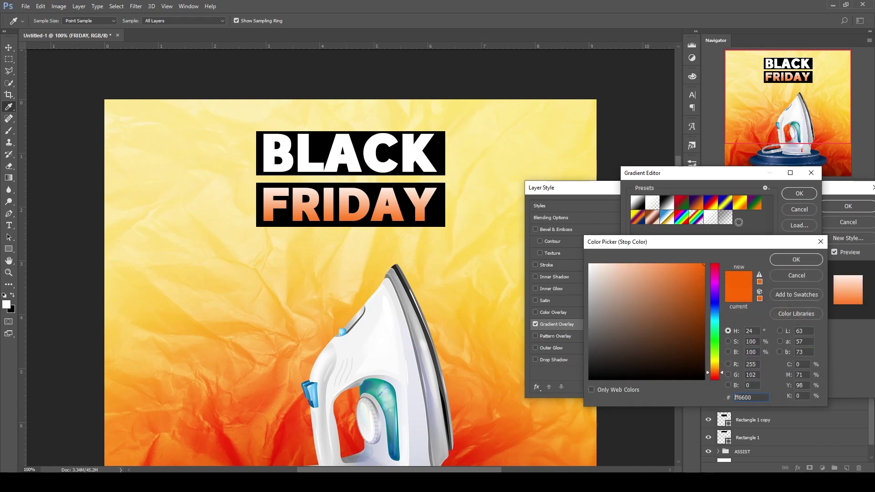
drag(714, 371, 714, 364)
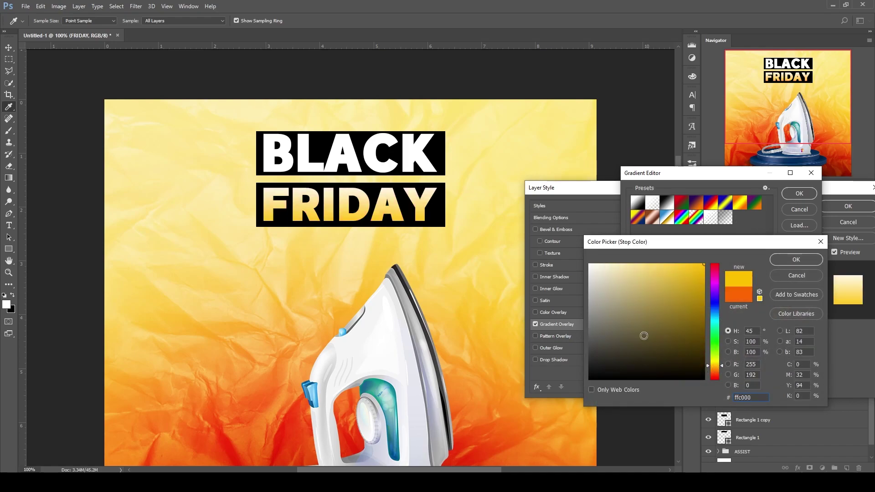
key(Return)
key(Return)
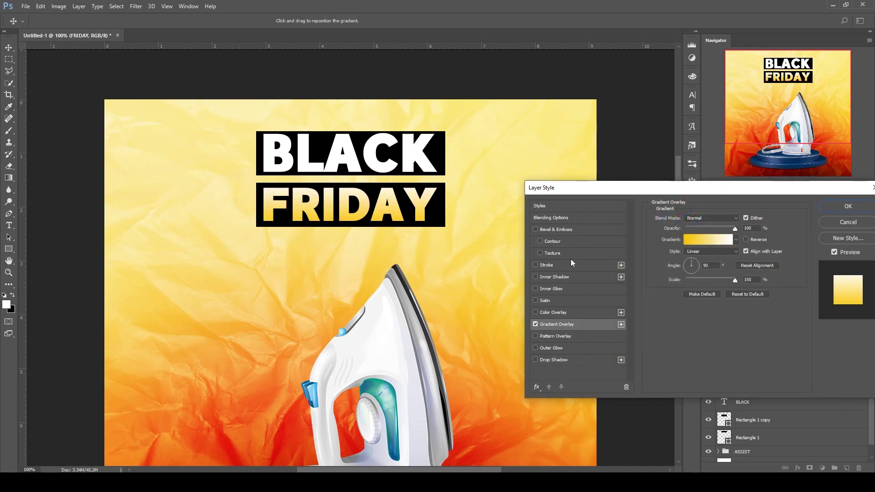
click(535, 324)
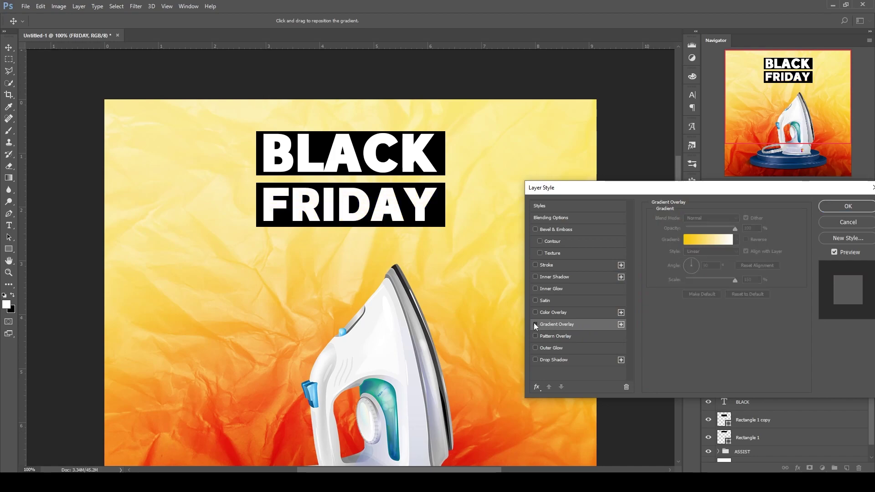
click(535, 324)
click(569, 360)
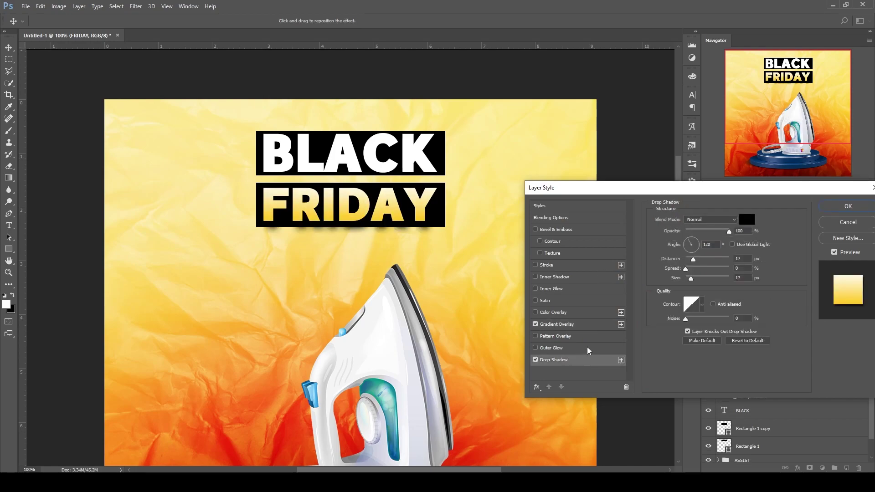
click(536, 359)
Step: Add a 2 px Stroke to FRIDAY coloured red (ff0000)
click(553, 265)
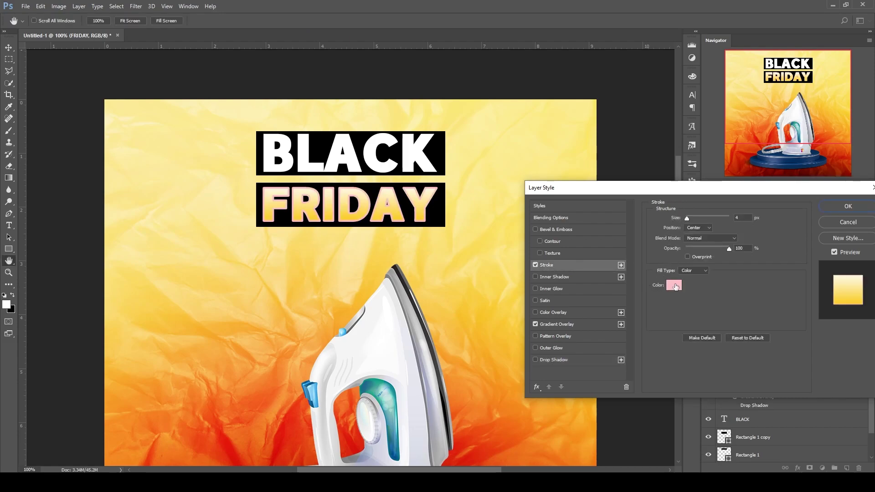
click(675, 285)
click(594, 252)
key(Return)
double_click(743, 217)
text(2)
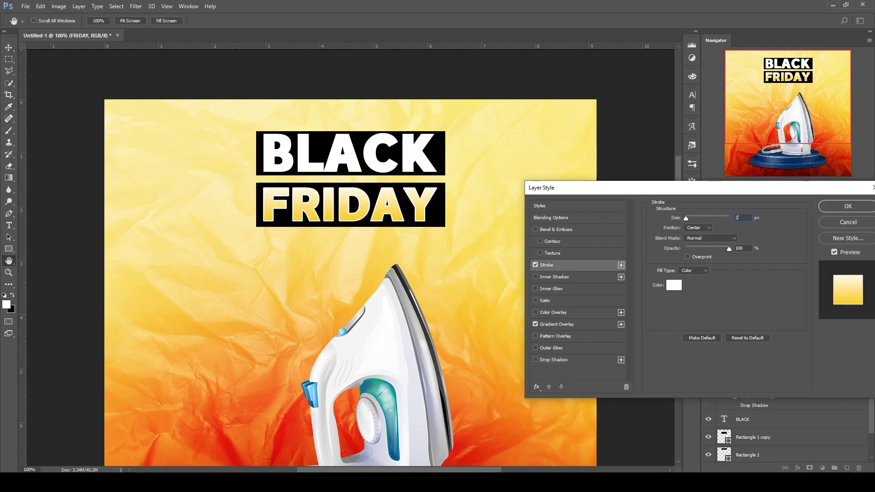
click(673, 286)
text(ff0000)
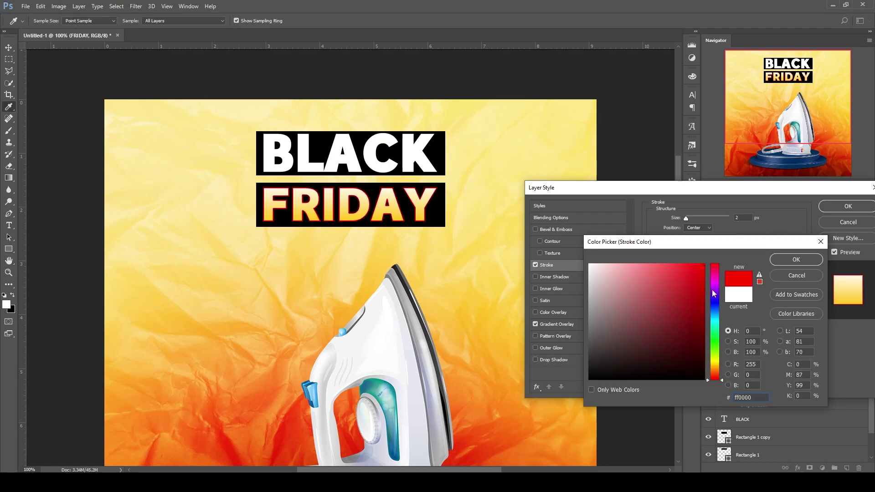
click(713, 336)
click(796, 259)
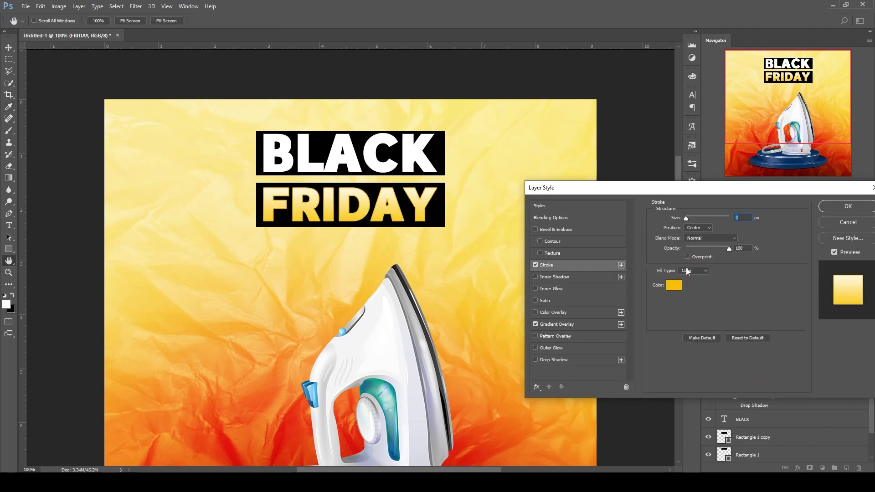
Step: Change the stroke fill to a red-to-yellow gradient and apply the effects
click(693, 270)
click(687, 286)
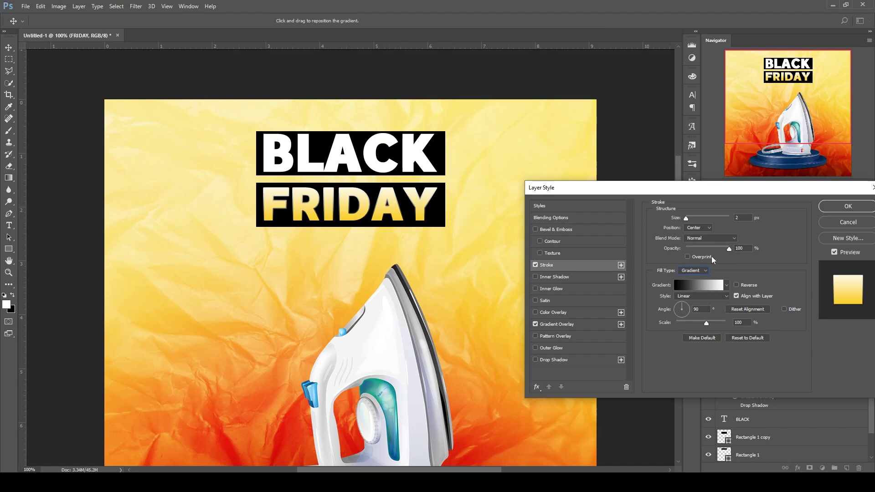
click(690, 286)
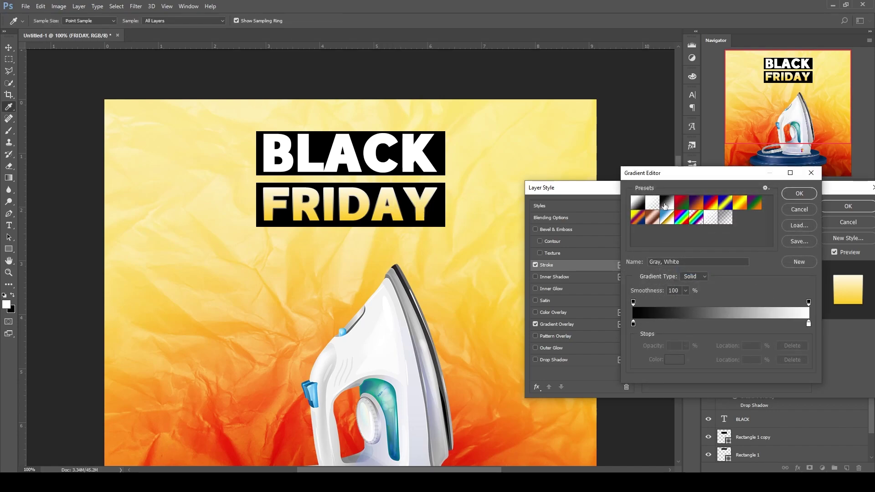
click(634, 322)
click(674, 360)
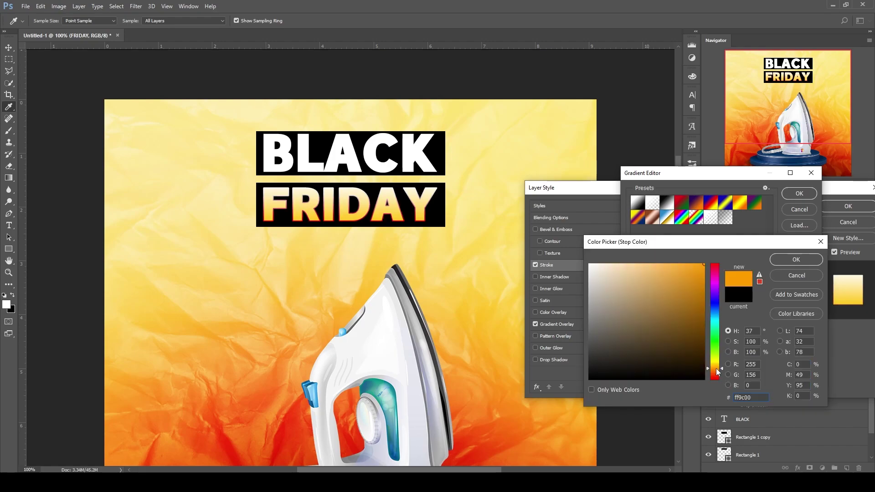
mouse_move(715, 371)
mouse_down()
mouse_move(715, 395)
mouse_move(715, 378)
mouse_up()
key(Return)
double_click(809, 324)
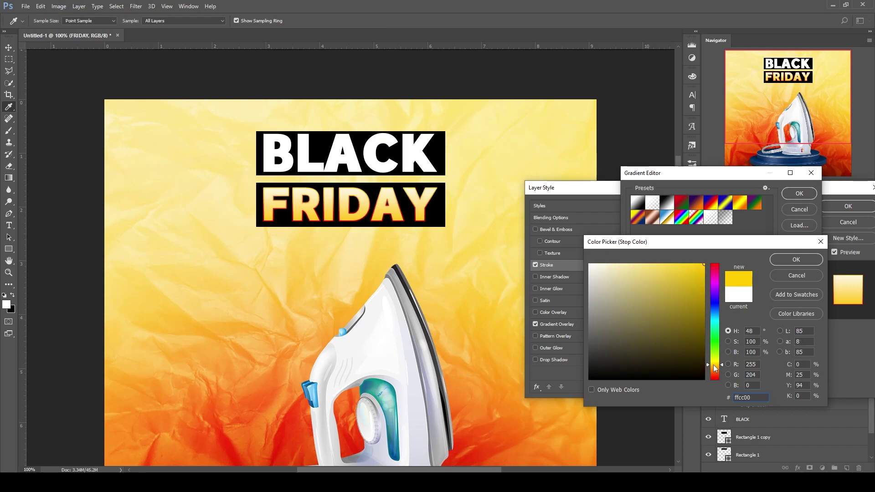
key(Return)
key(Return)
key(Return)
key(v)
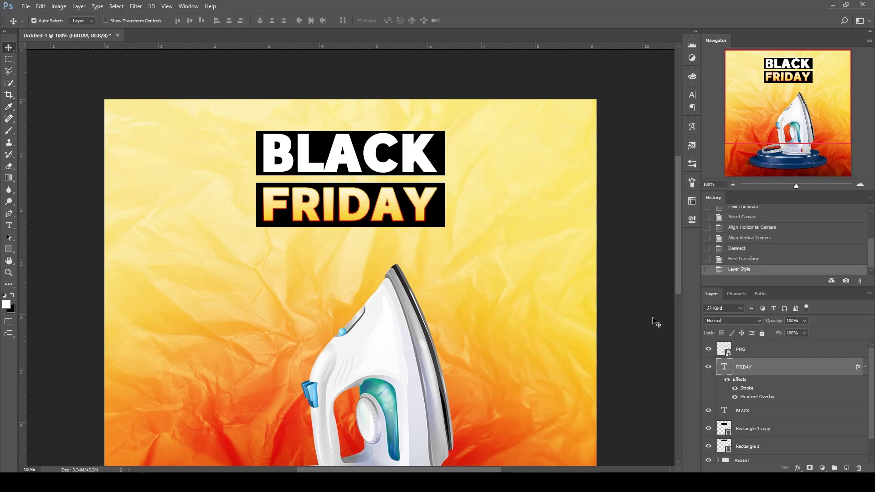
Step: Group the heading texts and boxes into a group named BF TEXT
click(727, 381)
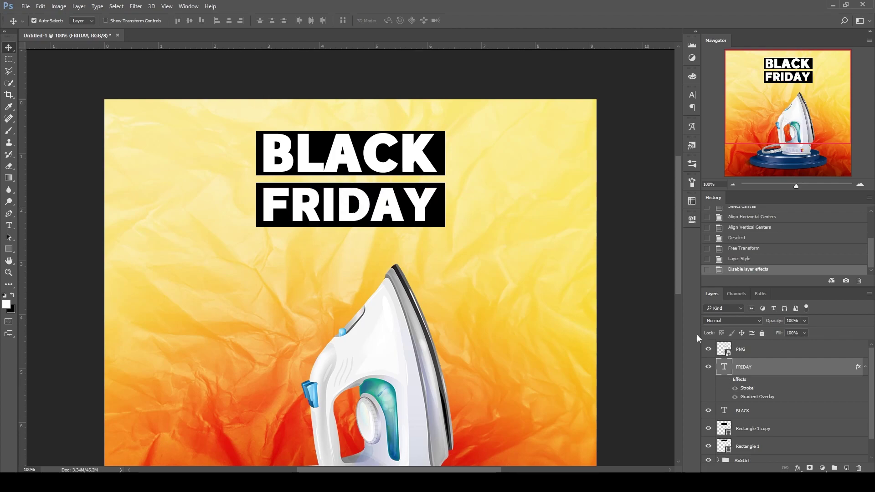
click(865, 366)
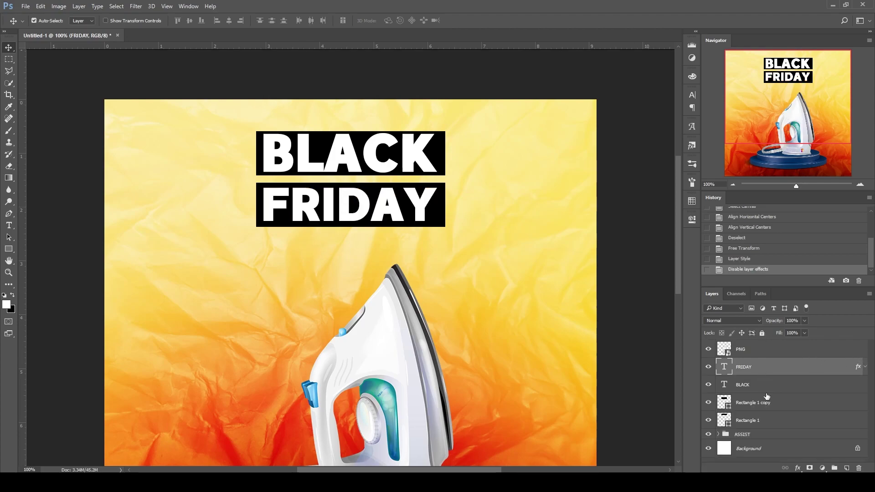
shift+click(763, 418)
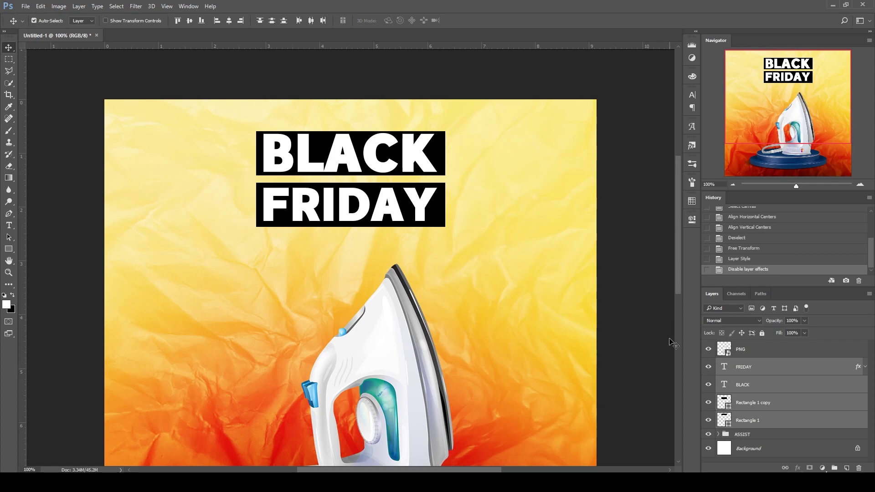
key(ctrl+g)
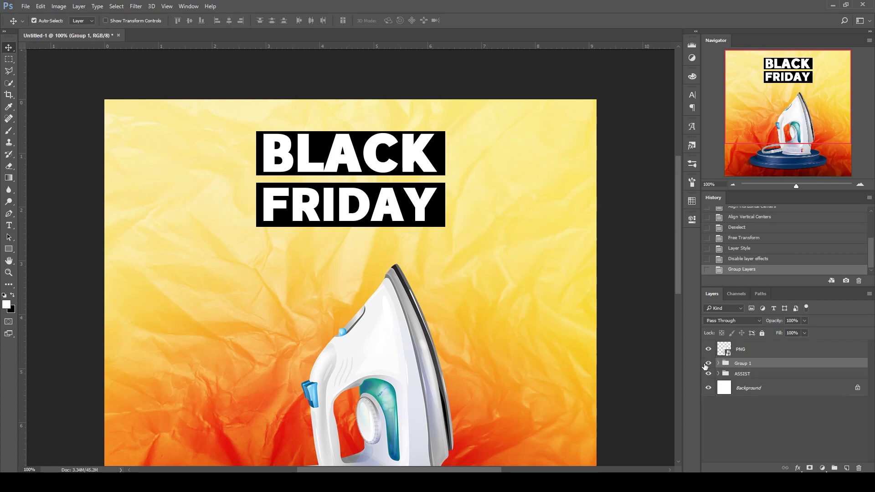
click(708, 363)
double_click(742, 363)
text(BF TEXT)
key(Return)
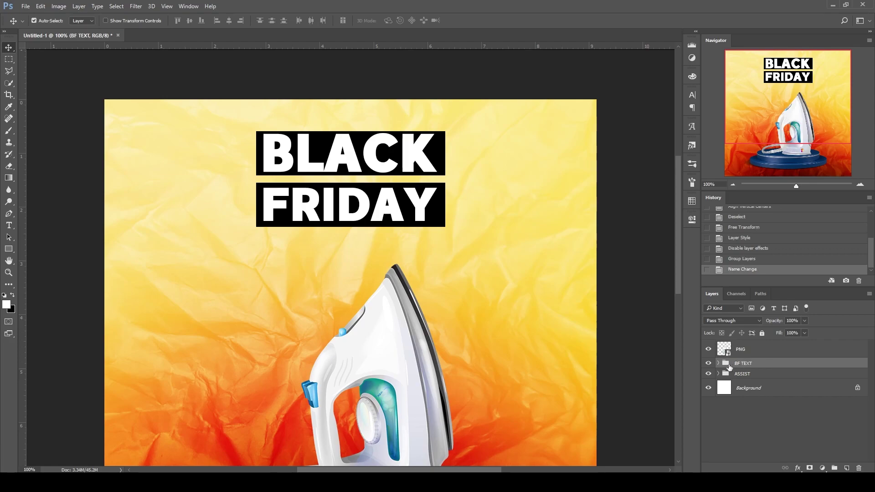
Step: Enlarge the BLACK FRIDAY heading to about 109% and centre it horizontally
key(ctrl+t)
drag(445, 132, 467, 120)
click(402, 20)
key(ctrl+a)
click(229, 20)
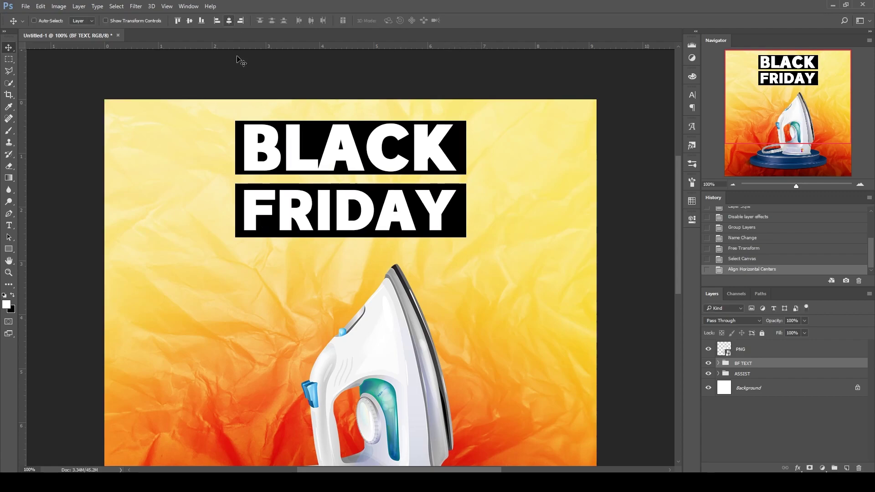
key(ctrl+d)
Step: Skew the heading vertically by -7 degrees
key(ctrl+t)
click(274, 21)
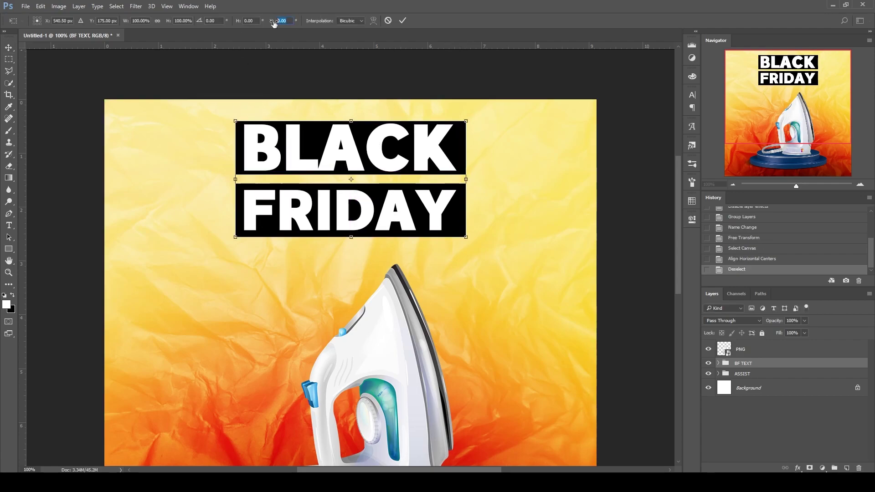
text(-7)
key(Return)
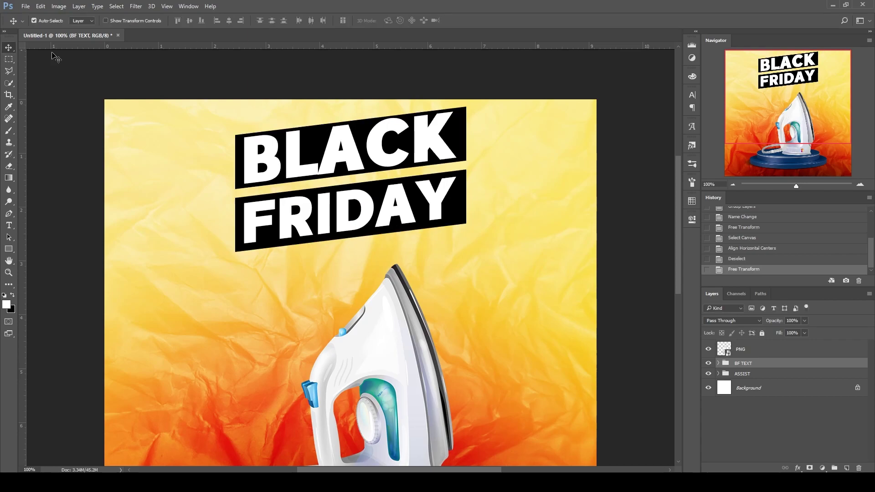
Step: Enlarge the slanted heading slightly, recentre it horizontally and nudge it down
key(ctrl+t)
drag(474, 108, 482, 102)
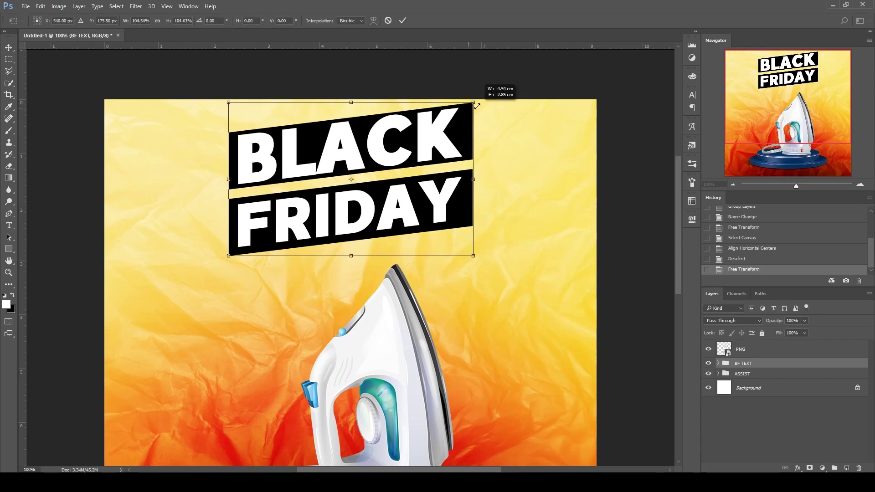
click(402, 20)
key(ctrl+a)
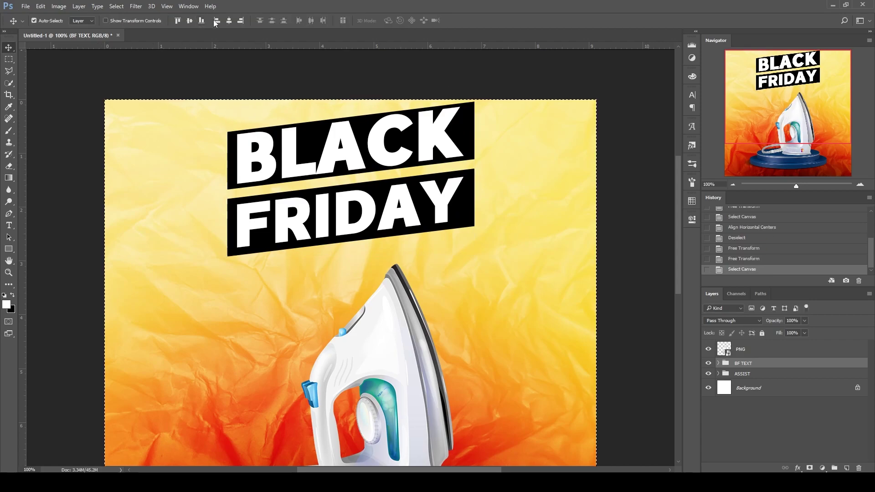
click(228, 20)
key(ctrl+d)
key(shift+Down)
key(shift+Down)
key(shift+Down)
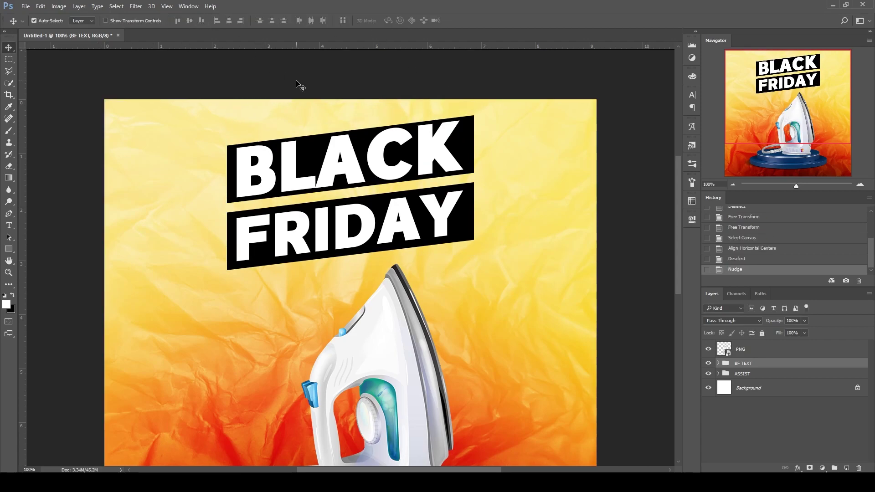
Step: Draw a dark navy rectangle behind the first Arabic tagline
scroll(369, 253, down, 3)
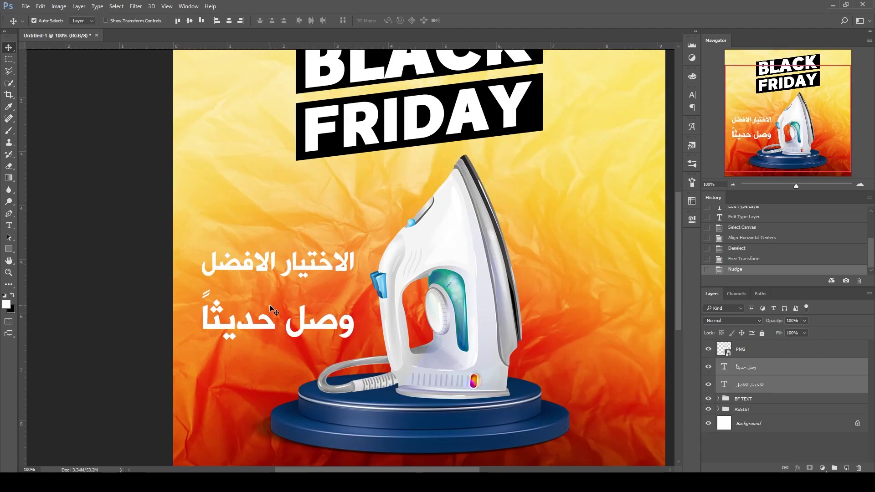
click(748, 399)
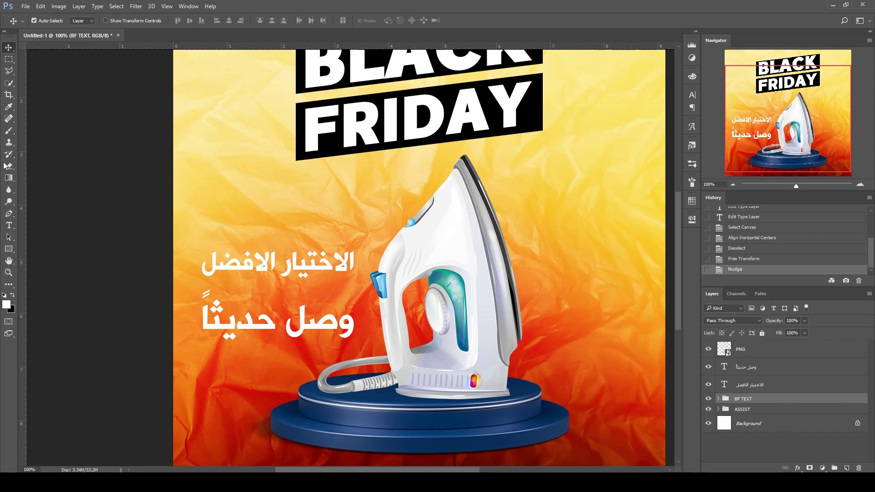
click(8, 249)
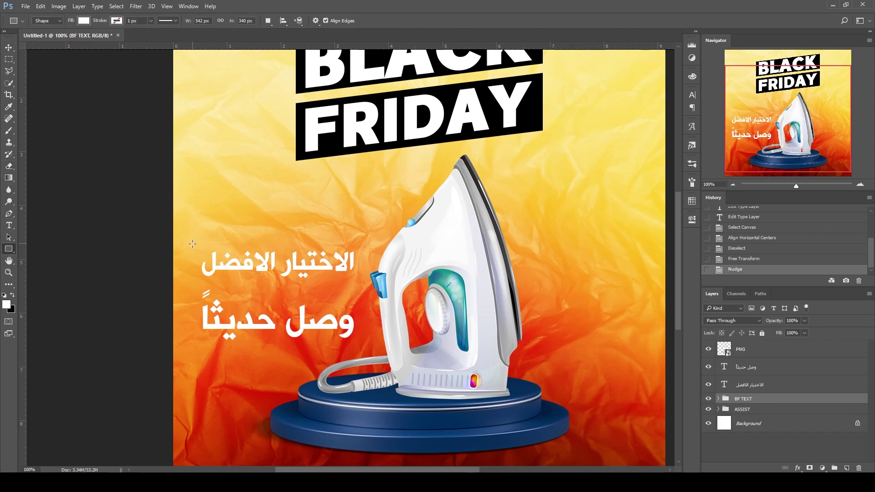
drag(196, 247, 360, 280)
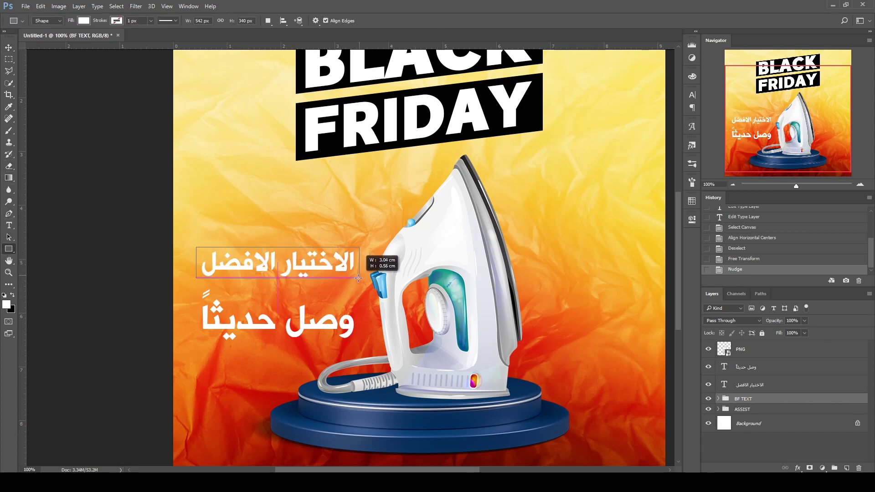
click(563, 272)
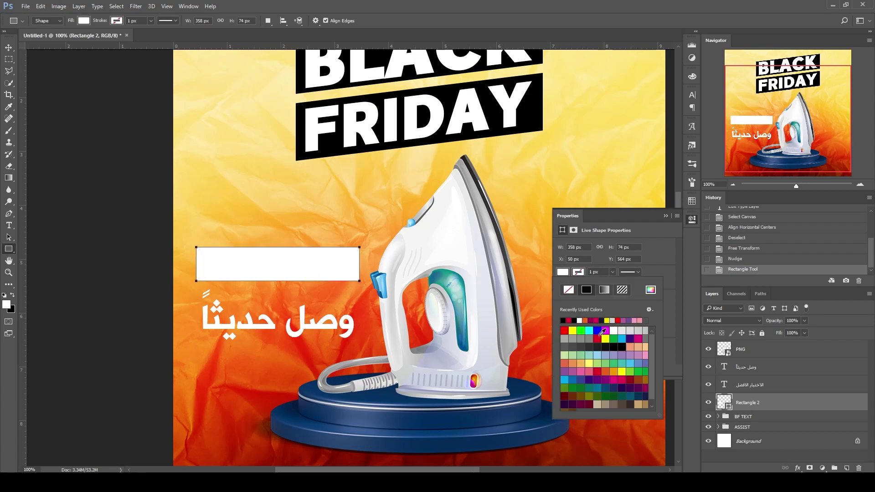
click(629, 338)
click(620, 388)
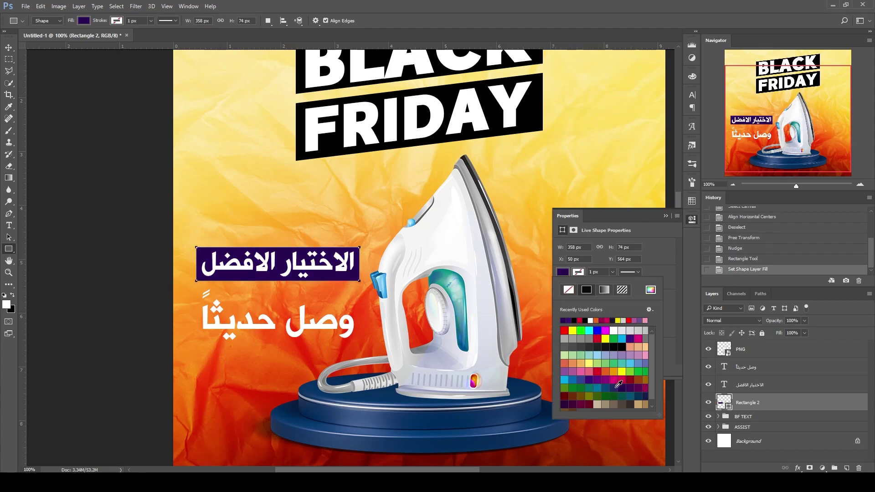
click(644, 394)
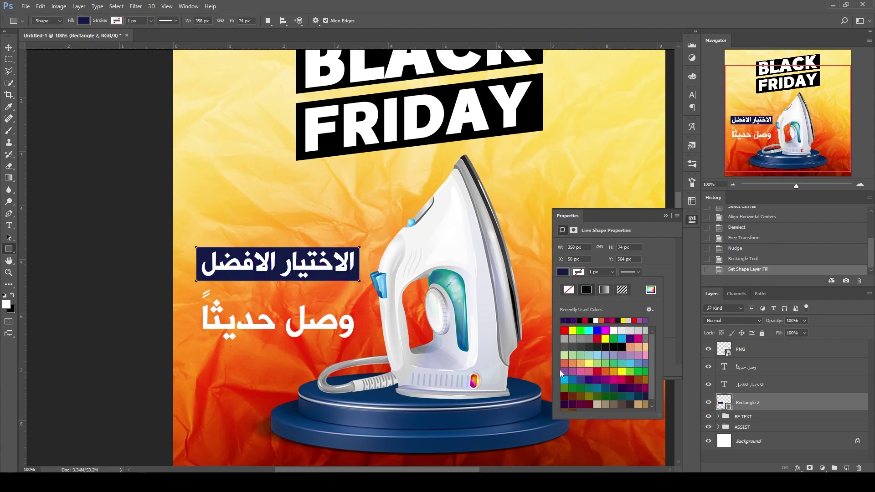
click(692, 219)
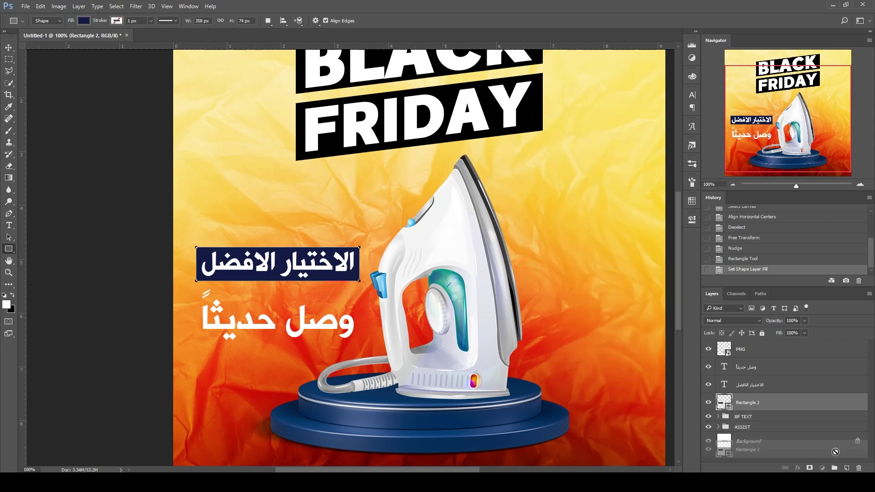
Step: Duplicate the navy box and nudge the copy down behind the second tagline
drag(797, 408, 846, 468)
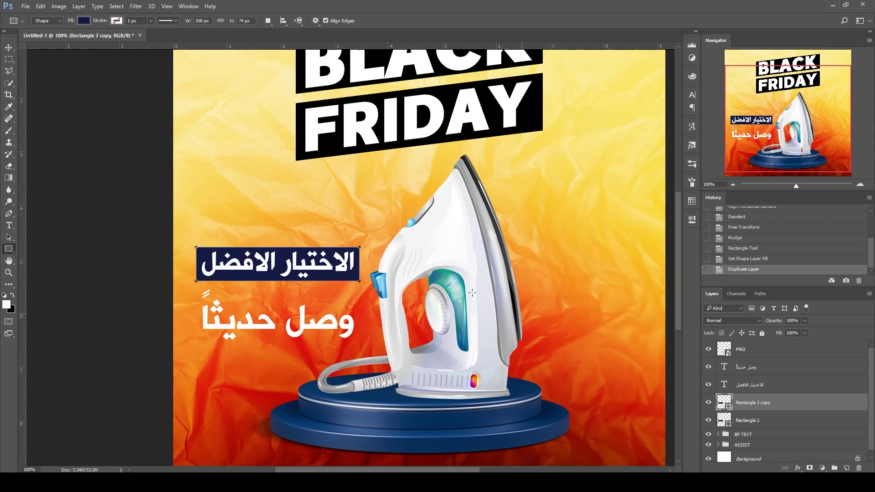
click(9, 49)
key(shift+Down)
key(shift+Down)
key(shift+Down)
key(shift+Down)
key(shift+Down)
key(shift+Down)
key(shift+Down)
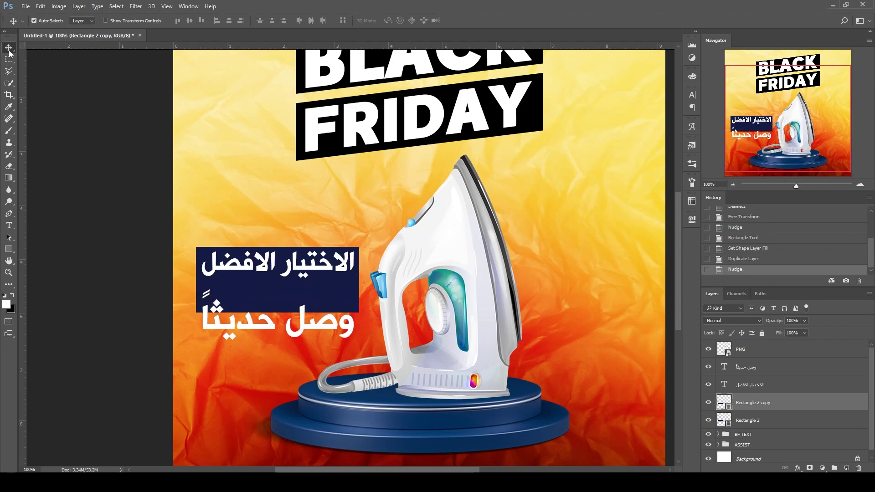
key(shift+Down)
key(shift+Down)
key(shift+Down)
key(shift+Down)
key(shift+Down)
key(shift+Down)
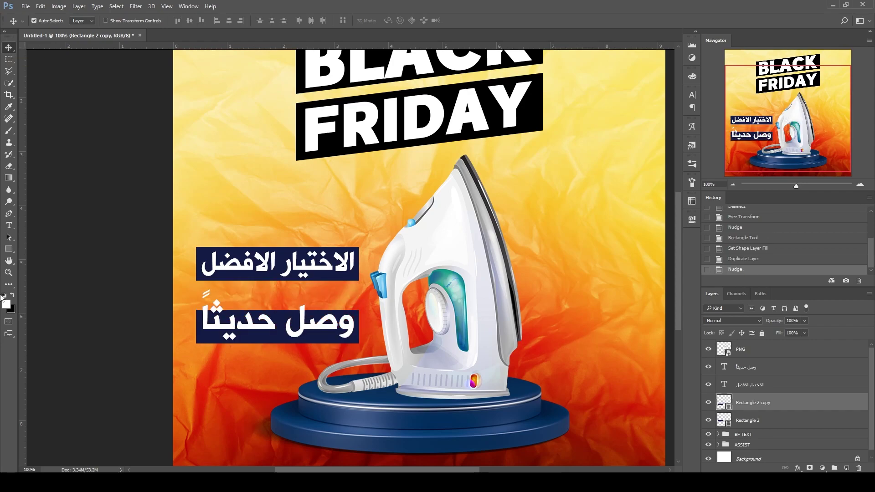
key(ctrl+t)
Step: Skew the lower navy box (Rectangle 2 copy) into a slanted shape
drag(278, 310, 276, 285)
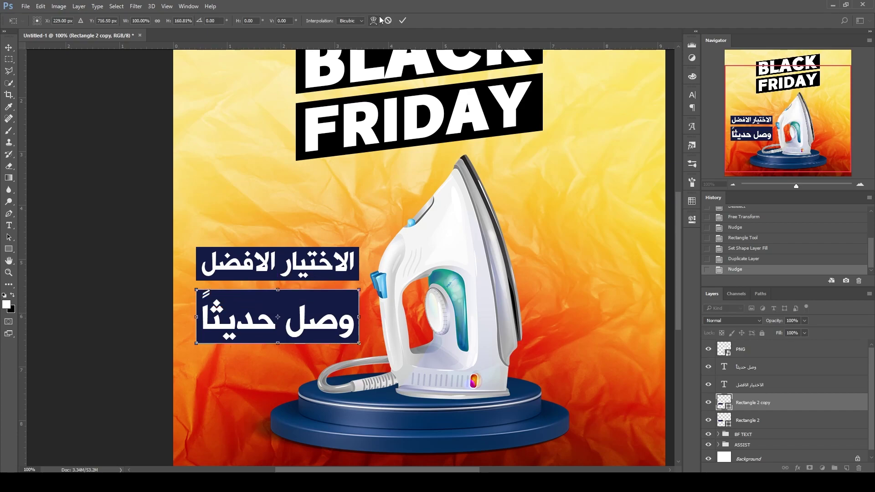
key(ctrl+z)
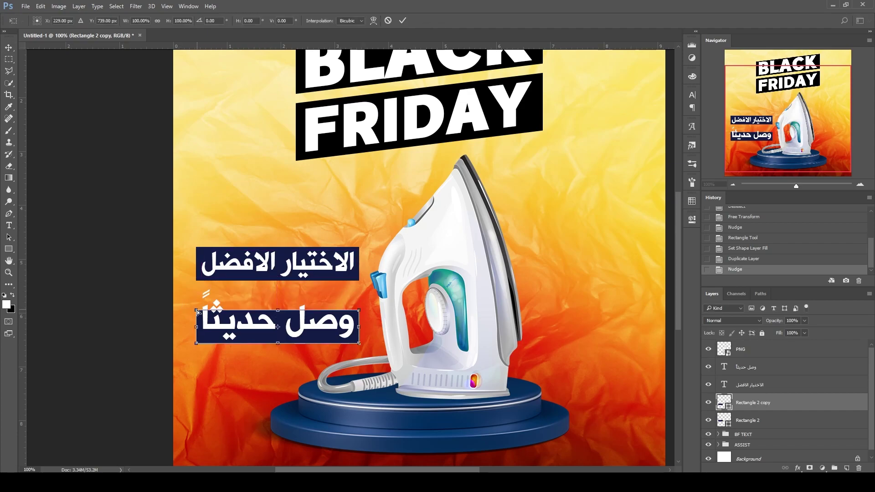
drag(197, 312, 201, 289)
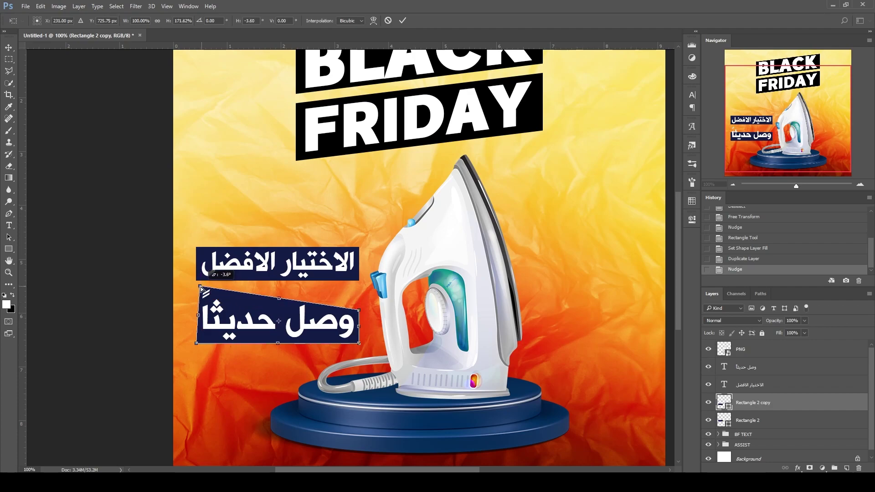
key(Return)
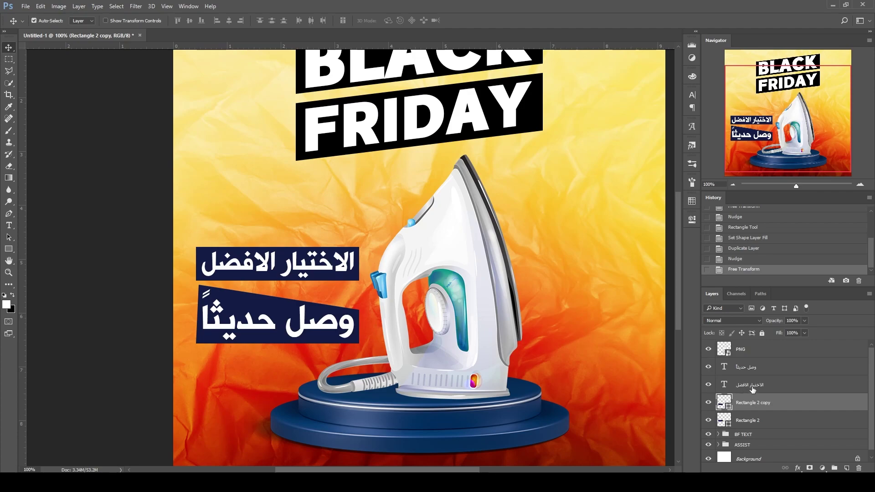
Step: Slant the top navy box (Rectangle 2) to match the lower one
click(752, 420)
key(ctrl+t)
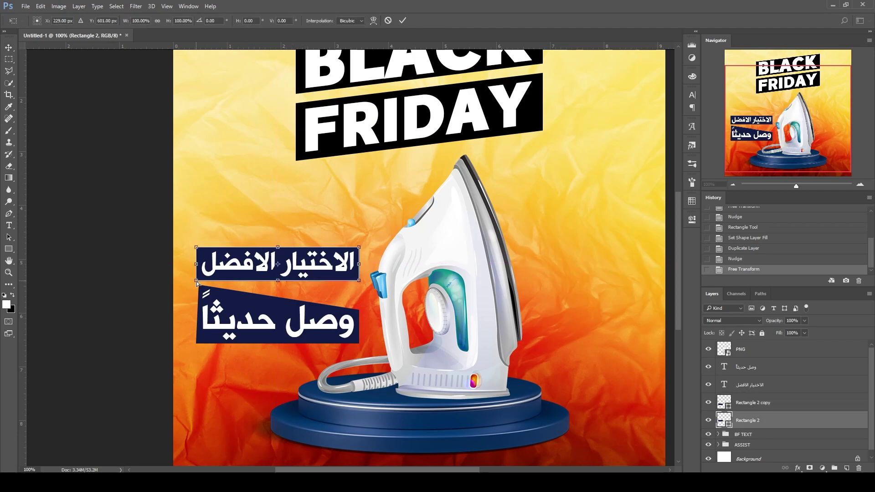
drag(196, 248, 197, 250)
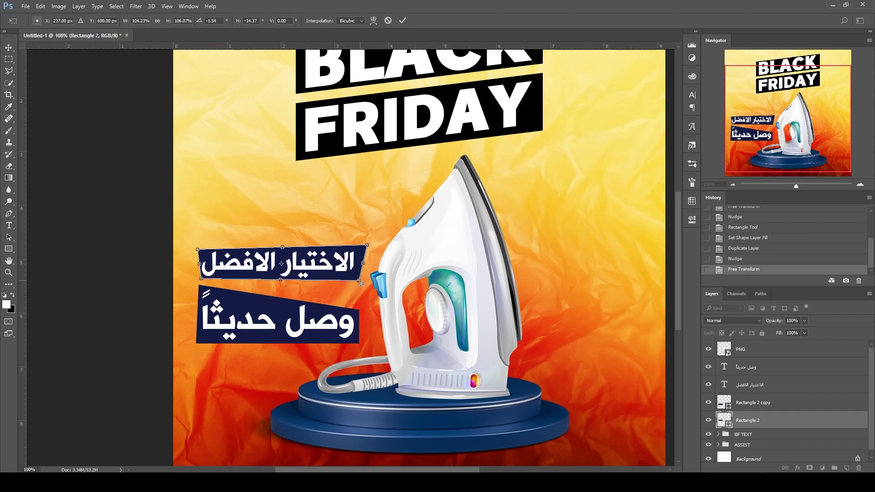
key(Return)
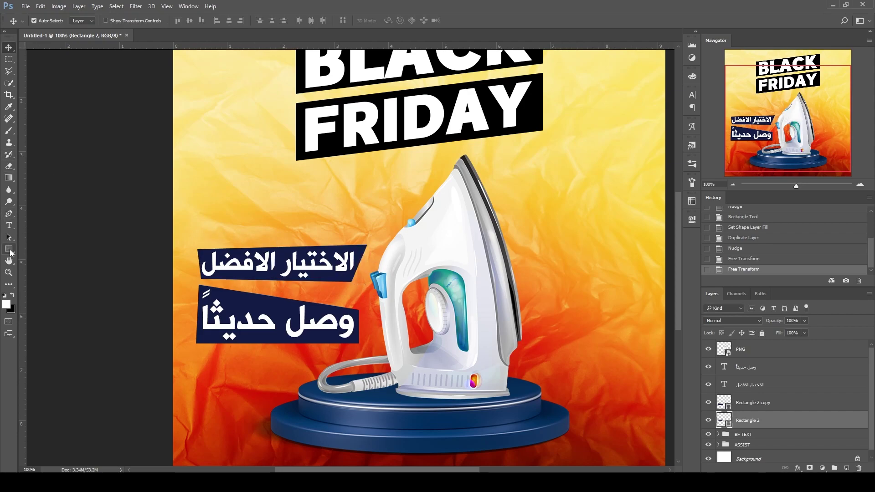
click(9, 250)
key(v)
scroll(424, 454, right, 3)
Step: Draw a dark navy rectangle to the right of the iron
scroll(449, 437, right, 2)
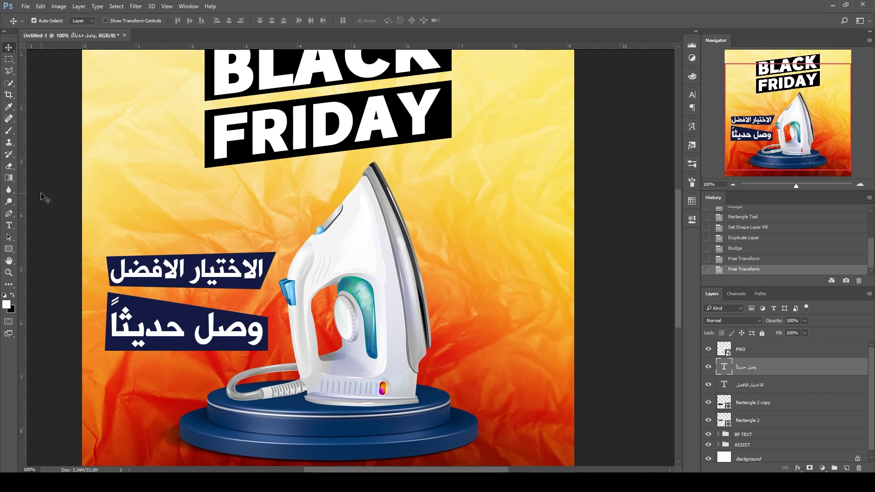
drag(442, 269, 553, 303)
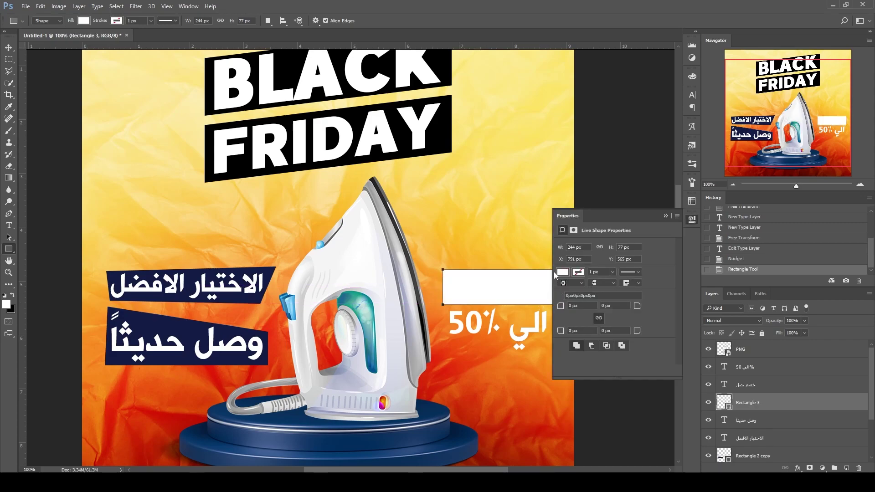
click(565, 276)
click(591, 329)
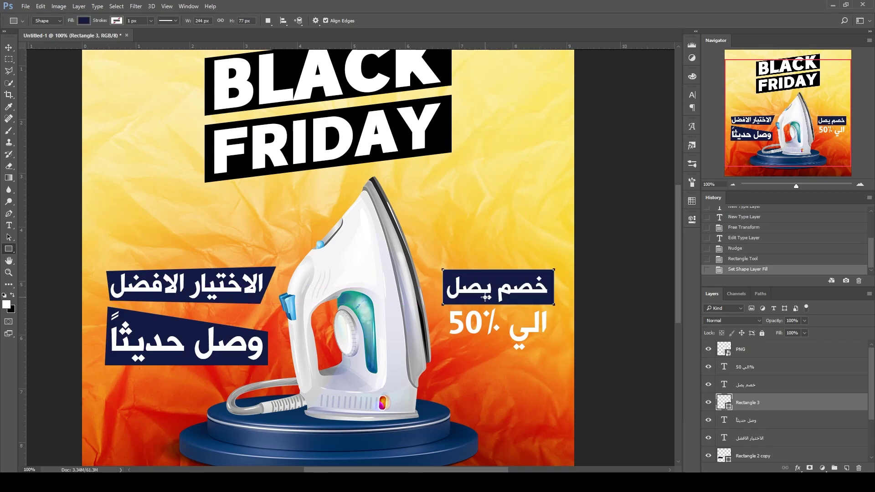
Step: Nudge the navy box and its خصم يصل tagline into position together
click(8, 47)
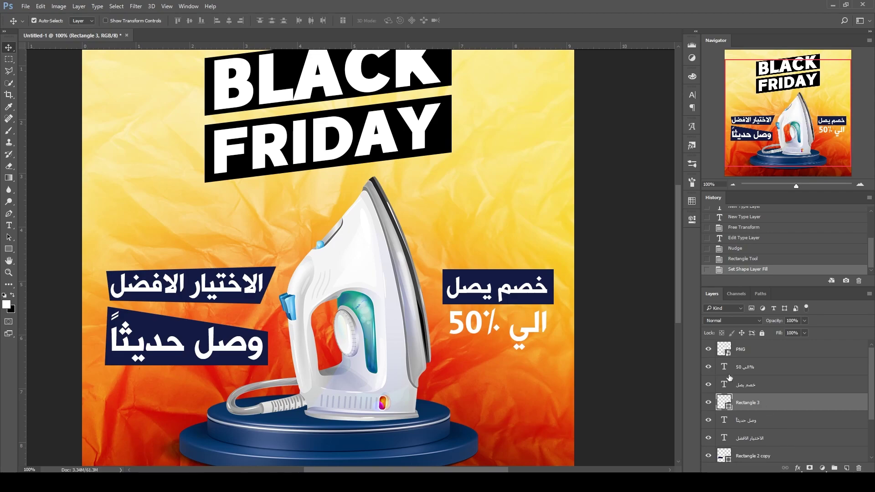
key(Down)
key(Down)
key(Down)
key(Down)
key(Down)
key(Down)
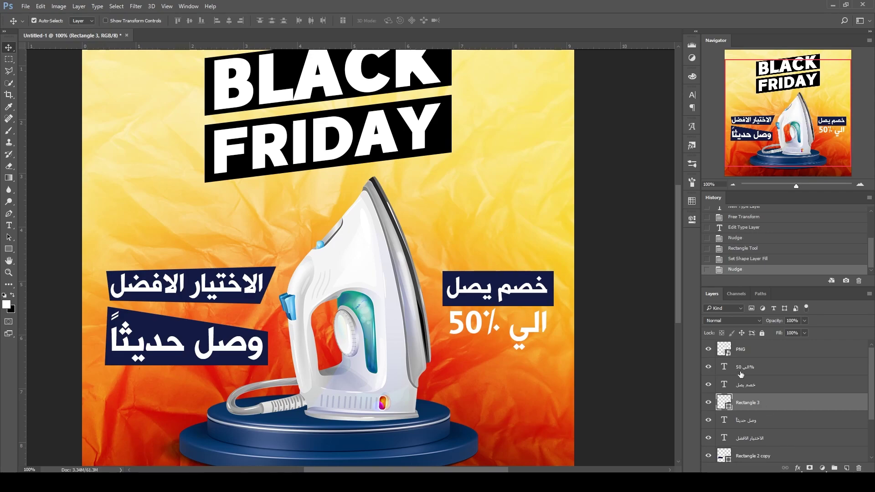
shift+click(758, 387)
key(shift+Up)
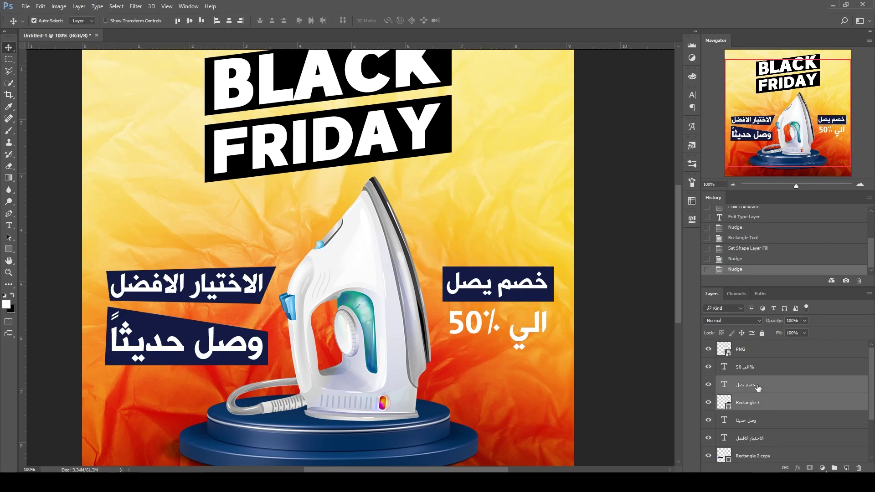
click(760, 374)
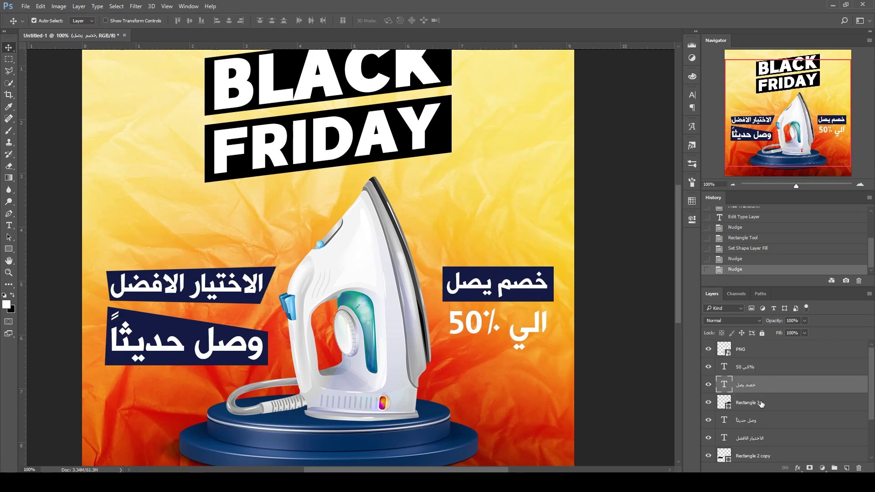
Step: Duplicate the navy box behind the 50% line and slant its corners
drag(760, 404, 846, 468)
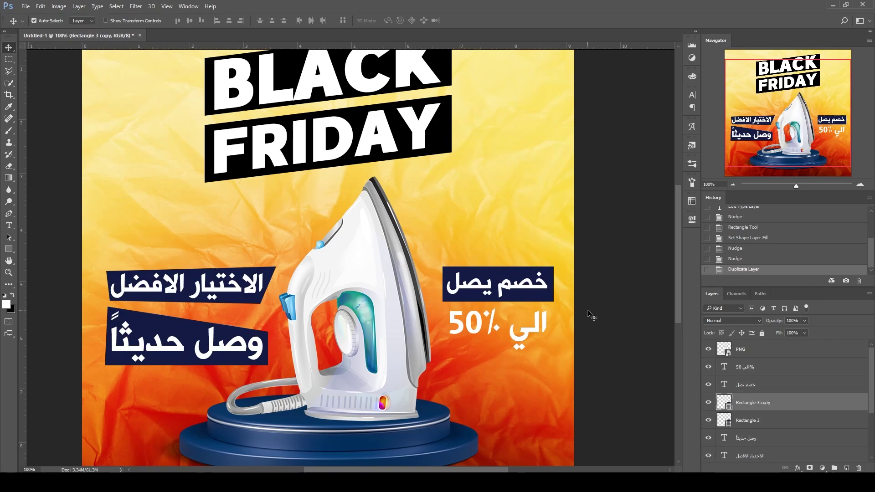
key(shift+Down)
key(shift+Down)
key(shift+Down)
key(shift+Down)
key(shift+Down)
key(shift+Down)
key(shift+Down)
key(shift+Down)
key(shift+Down)
key(shift+Down)
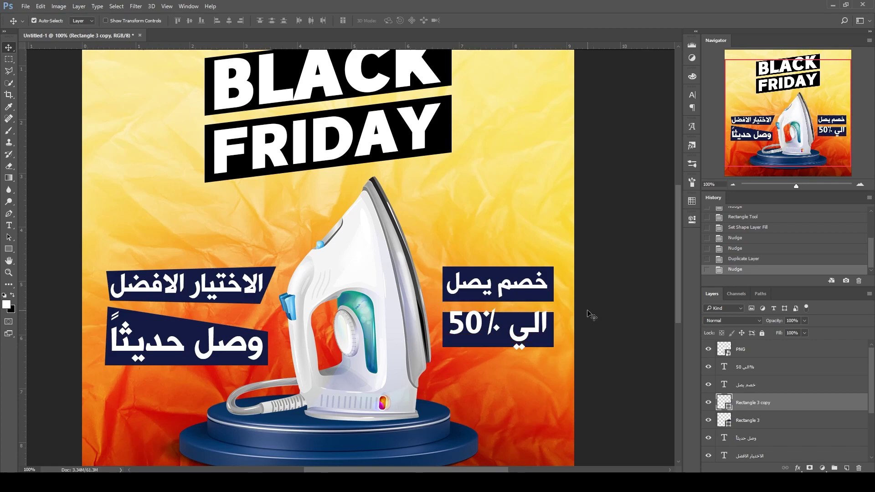
drag(540, 363, 549, 365)
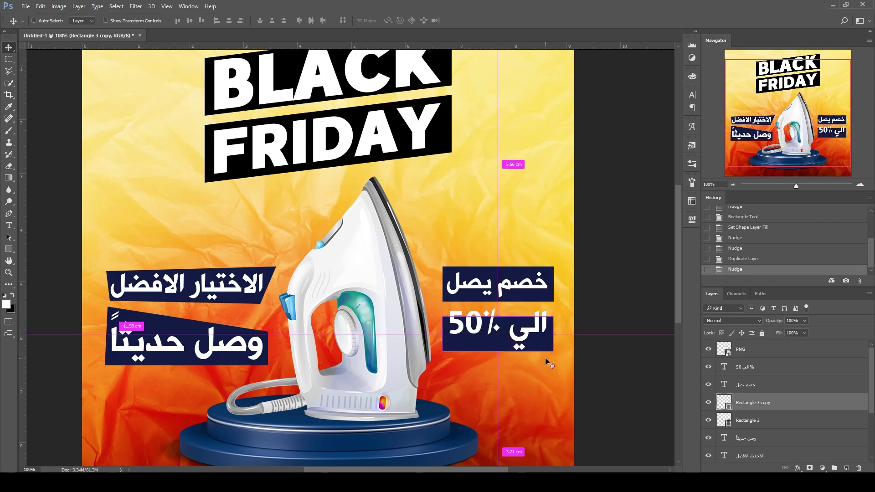
key(ctrl+t)
drag(443, 317, 443, 302)
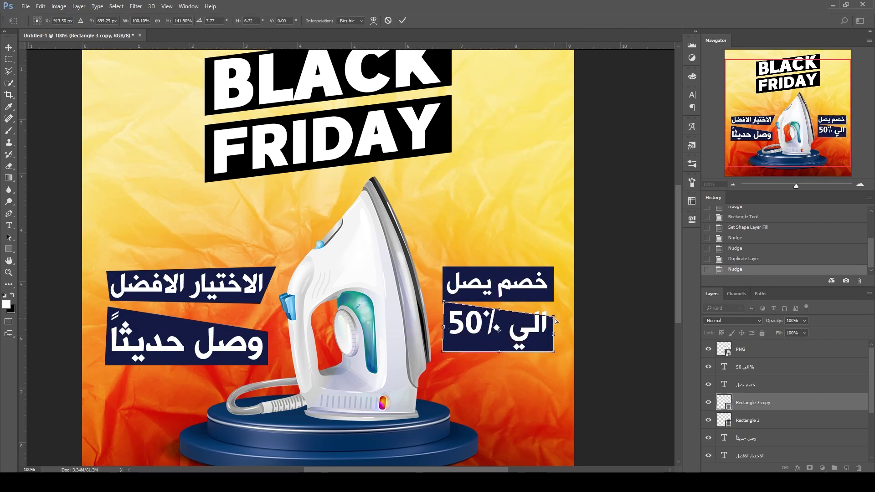
drag(554, 316, 569, 297)
key(Return)
key(Down)
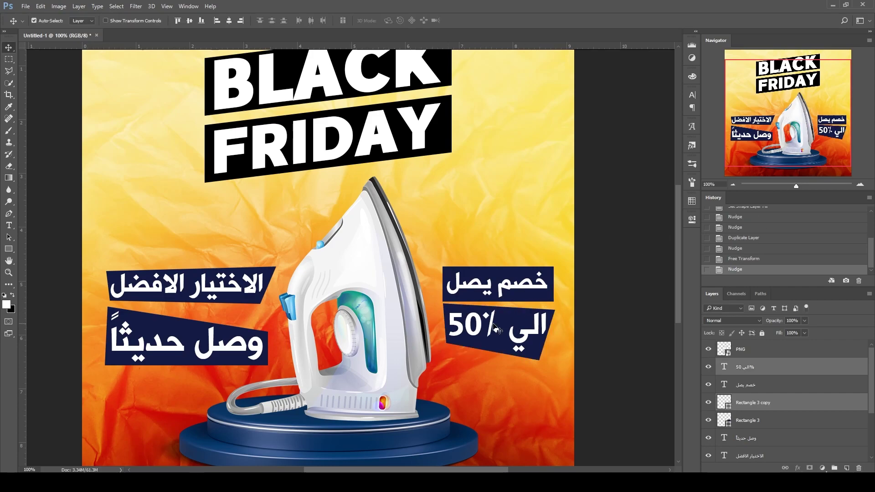
Step: Group all the Arabic tagline text and box layers
click(757, 367)
scroll(763, 380, down, 3)
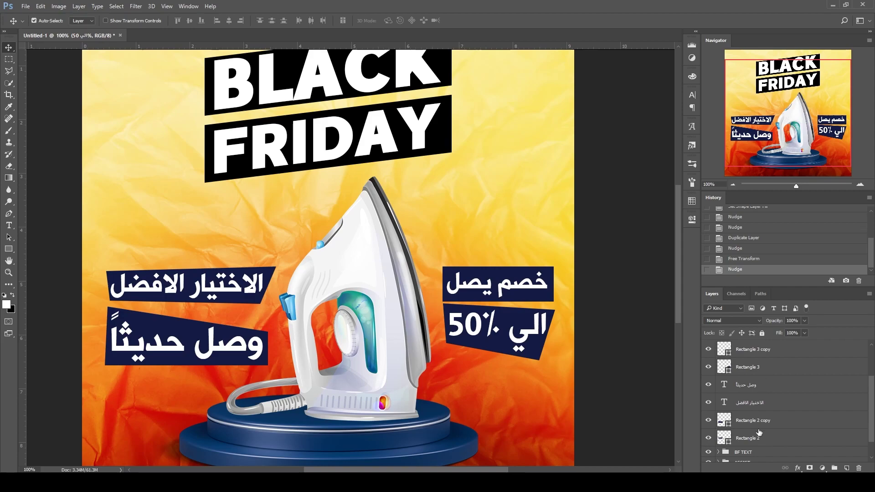
shift+click(757, 435)
key(ctrl+g)
Step: Rename the new group to 'خصم + الاختيار'
click(708, 363)
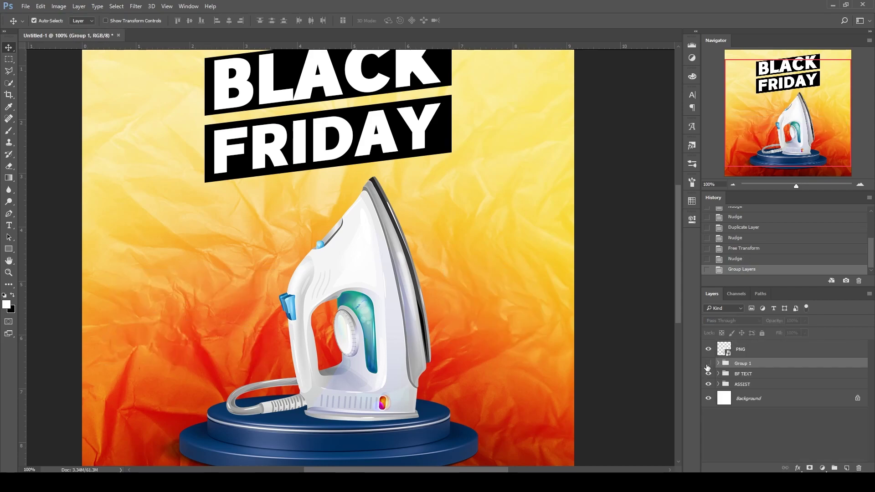
double_click(740, 363)
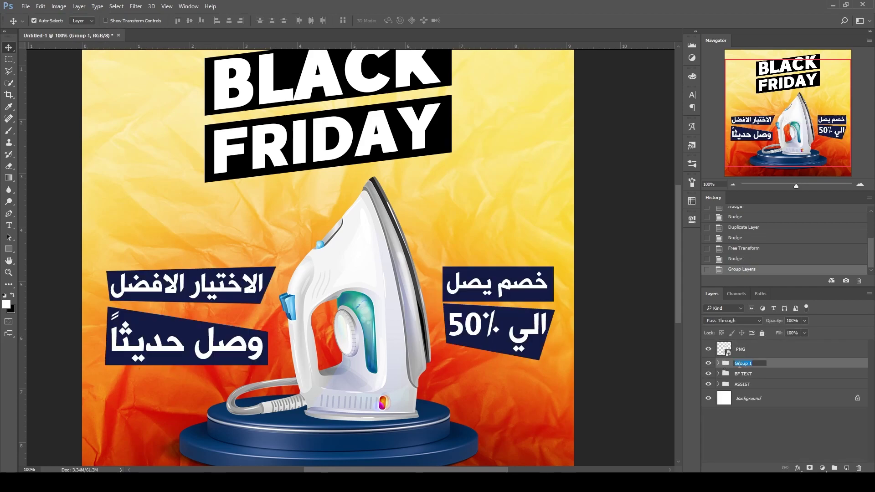
text(خصم + الاختيار)
key(Return)
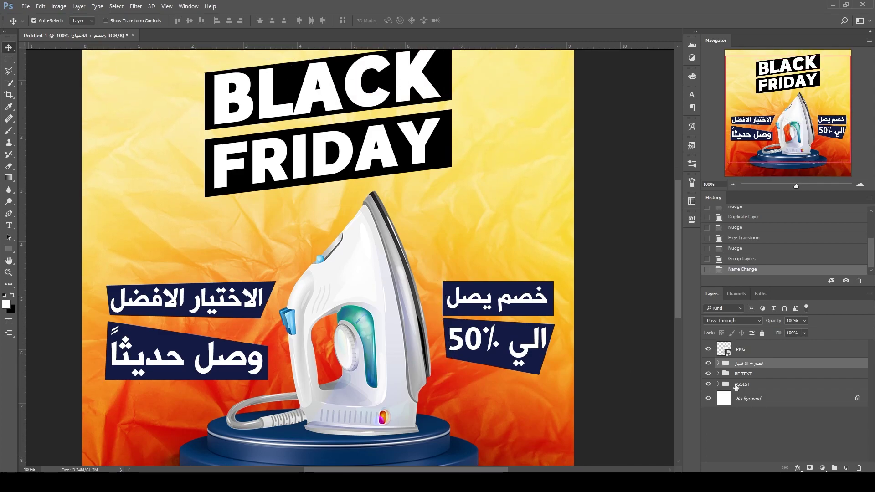
Step: Expand the ASSIST group and make the contact details and Elements doodle layer visible
click(718, 384)
scroll(592, 355, down, 2)
scroll(593, 355, down, 1)
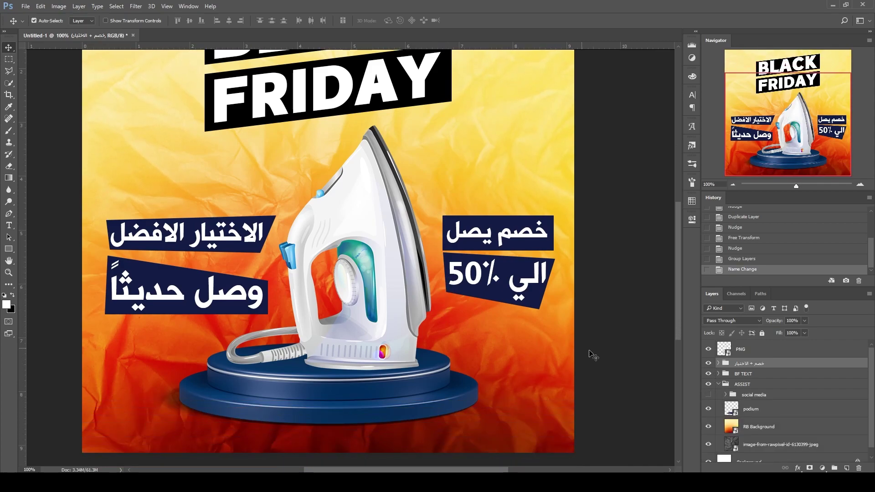
scroll(485, 314, down, 1)
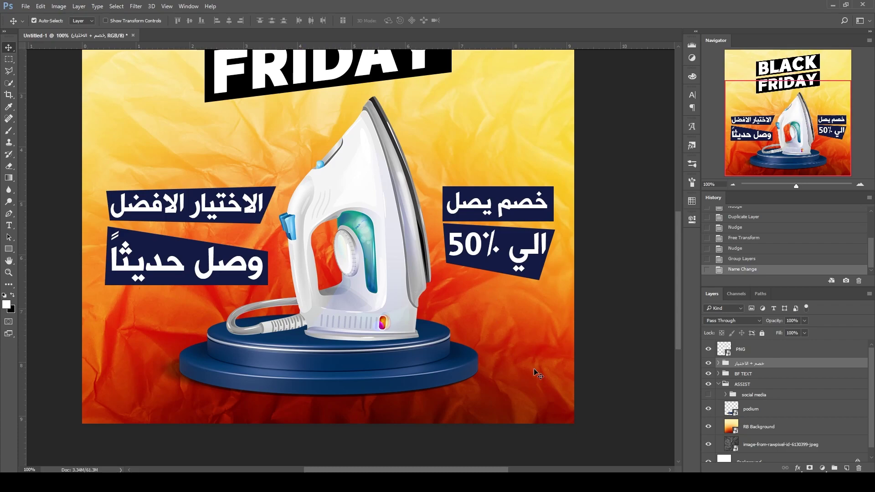
scroll(401, 164, up, 2)
scroll(455, 170, up, 2)
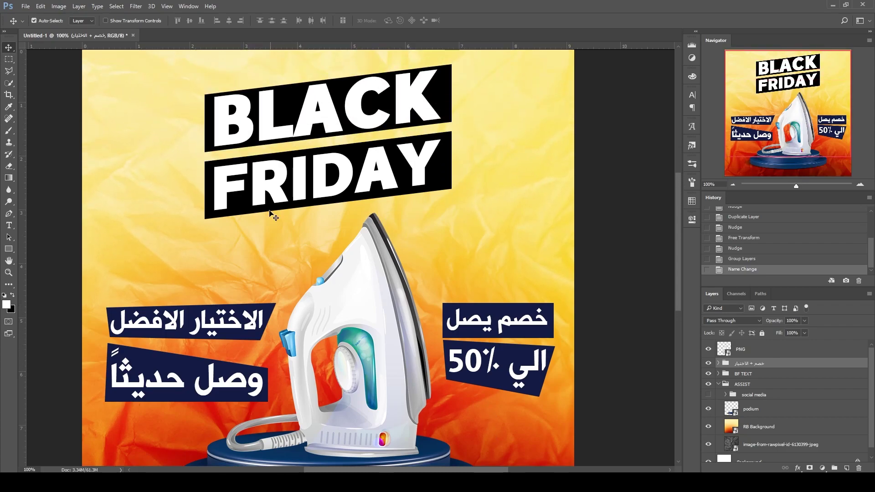
scroll(160, 109, up, 1)
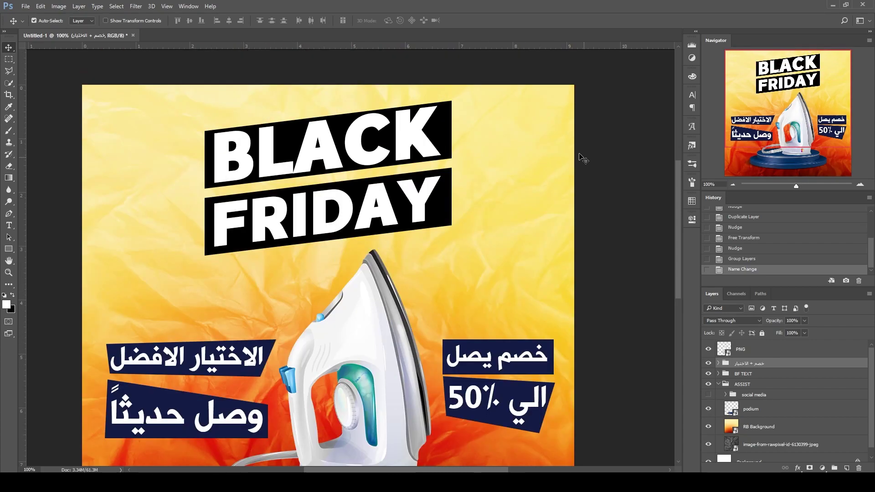
scroll(453, 260, down, 3)
scroll(319, 296, down, 2)
scroll(135, 366, down, 1)
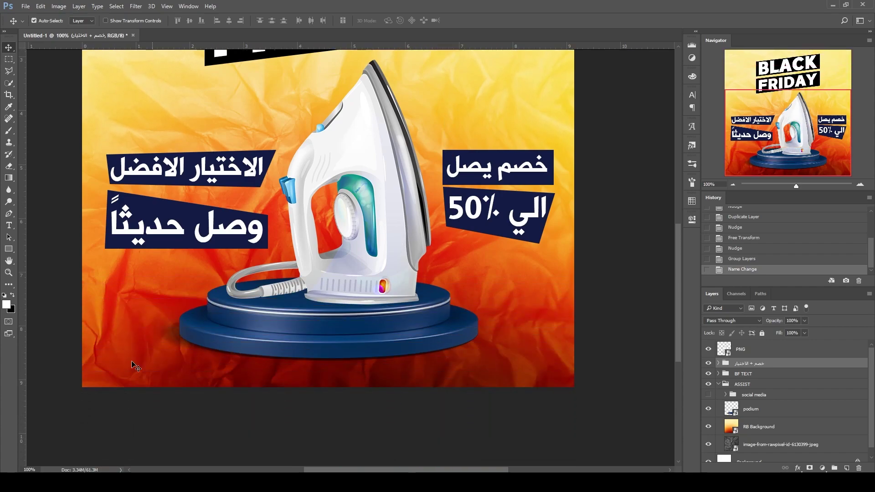
scroll(459, 257, up, 1)
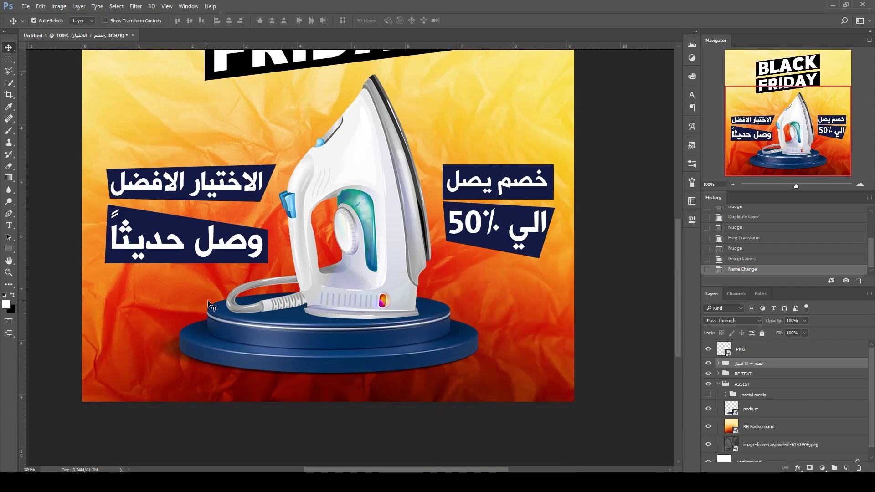
scroll(440, 309, up, 2)
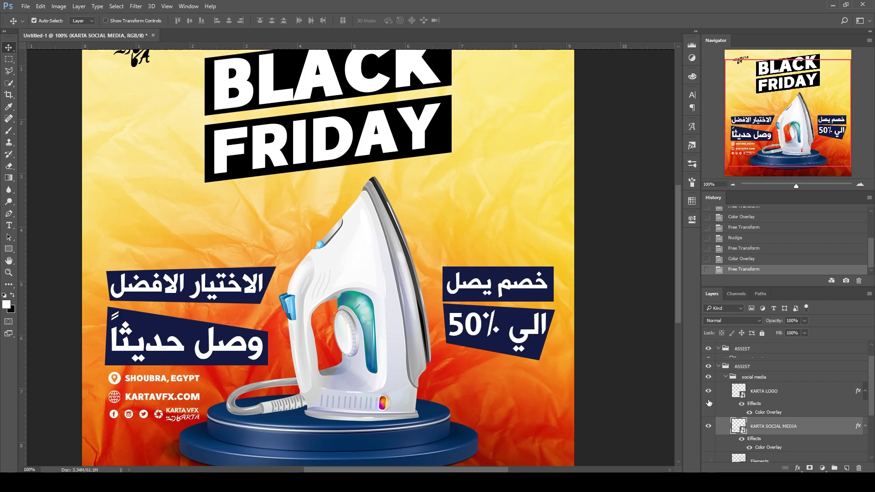
scroll(719, 405, down, 3)
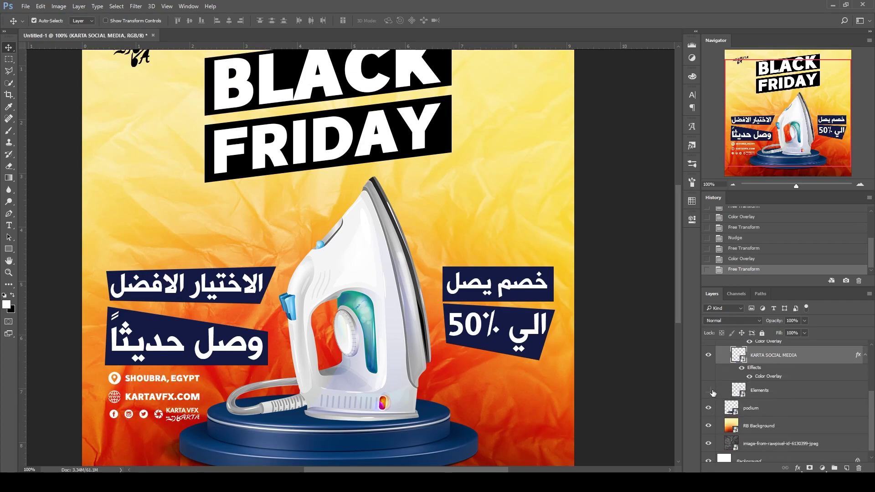
click(708, 390)
click(417, 273)
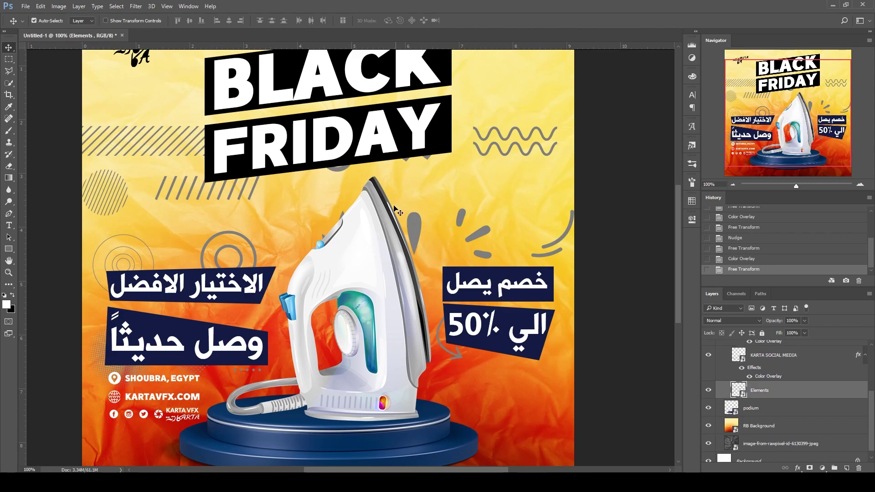
Step: Move the Elements layer to the top and copy a selected doodle onto its own layer
click(9, 60)
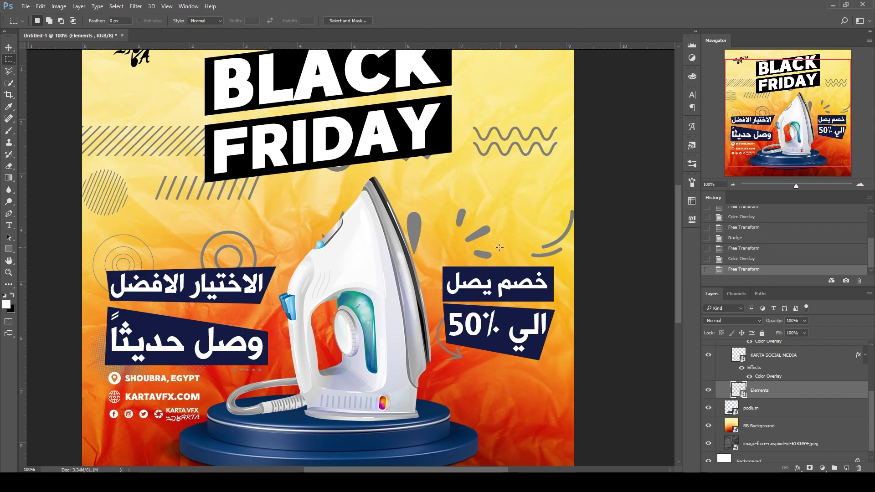
drag(777, 389, 757, 341)
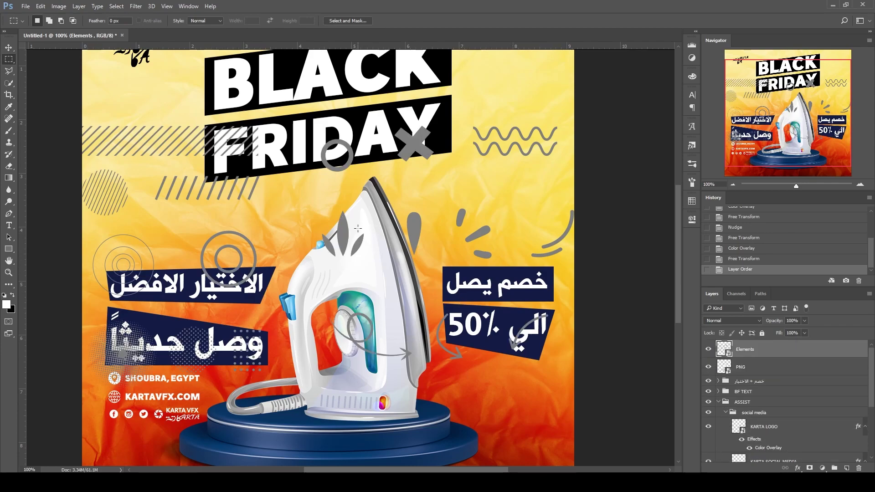
drag(408, 261, 484, 213)
right_click(166, 134)
click(191, 207)
right_click(448, 141)
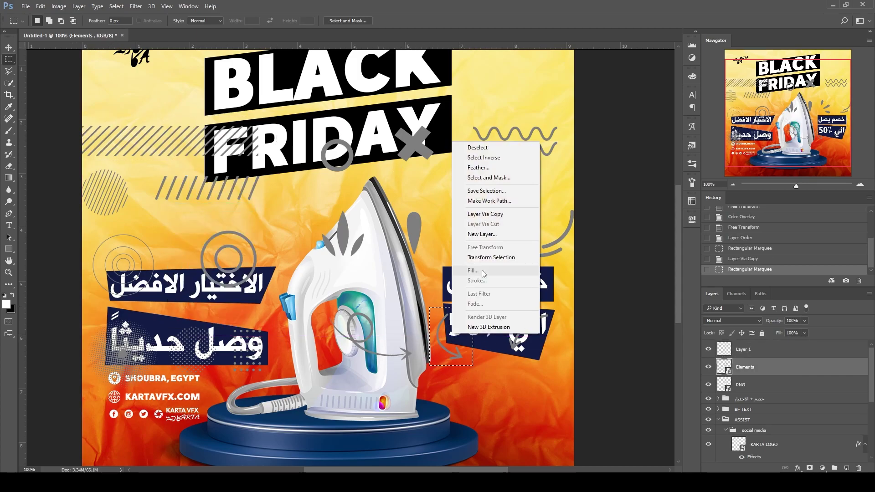
click(474, 214)
Step: Duplicate the spark marks beside the iron and flip the copy horizontally
scroll(440, 184, down, 2)
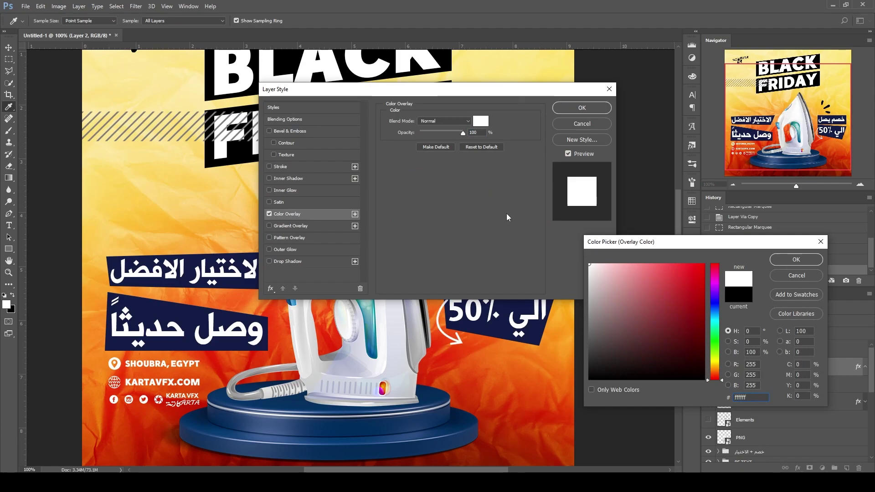
key(ctrl+j)
key(ctrl+t)
right_click(319, 186)
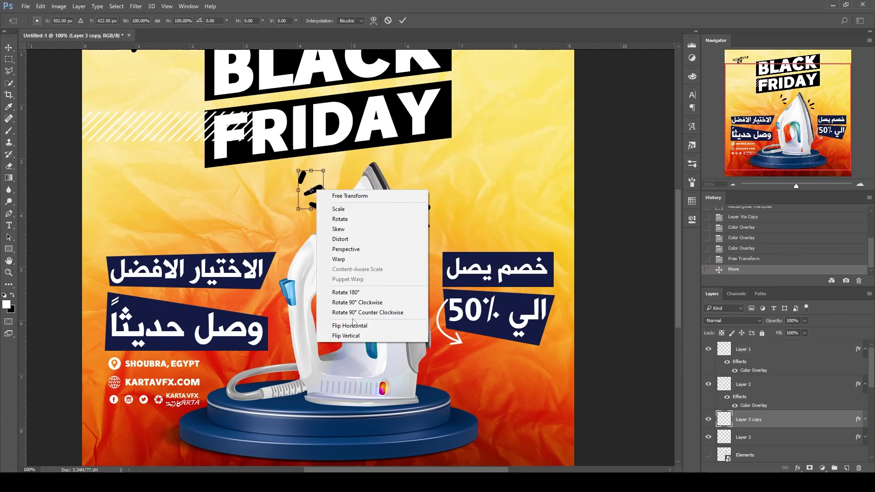
click(360, 336)
click(403, 21)
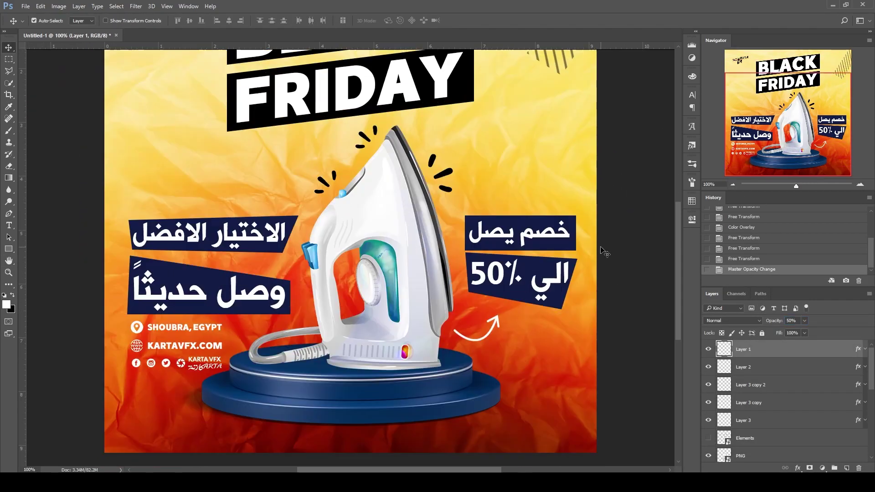
Step: Group the doodle layers and name the group ELEMENTS
scroll(596, 391, up, 1)
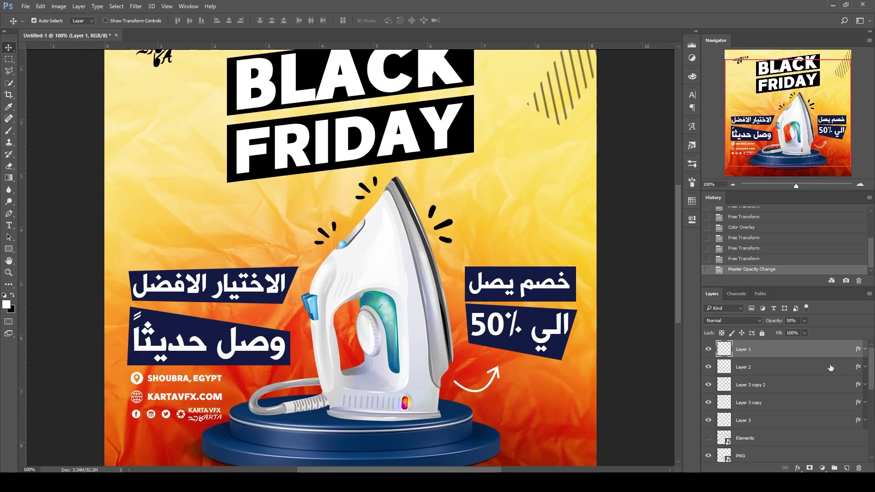
shift+click(769, 437)
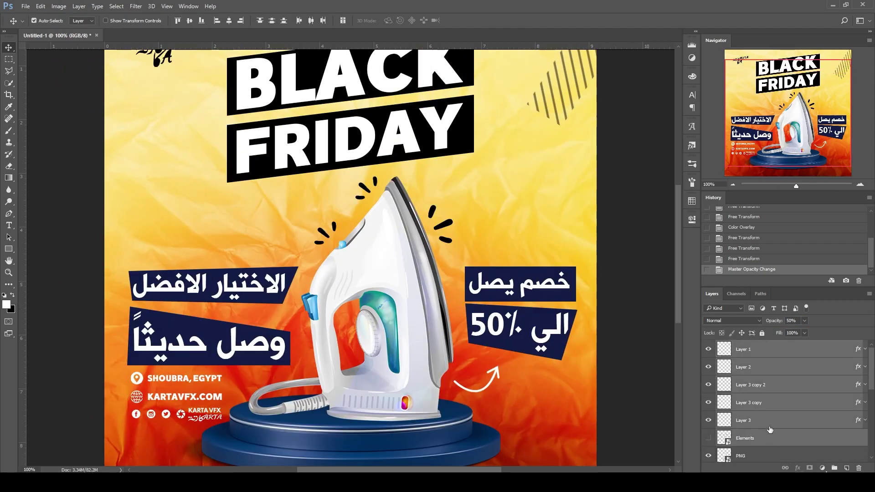
key(ctrl+g)
double_click(741, 346)
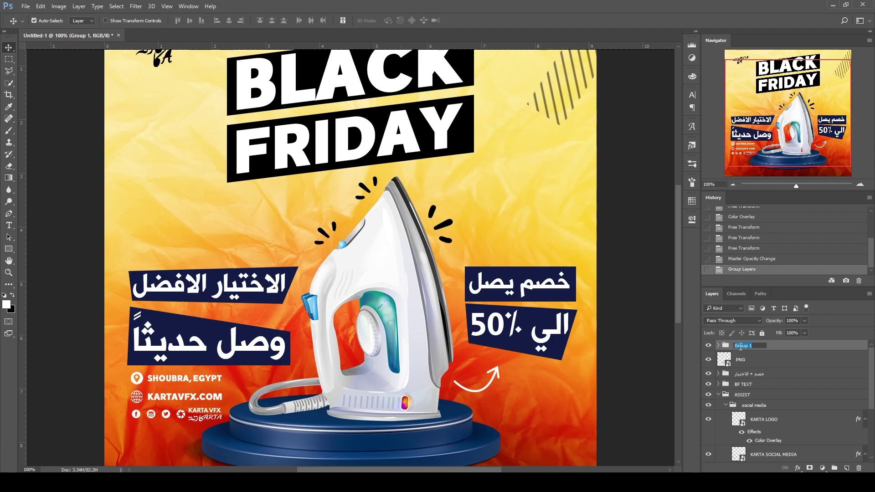
text(ELEMENTS)
key(Return)
Step: Select the PNG layer in the Layers panel
scroll(207, 244, up, 1)
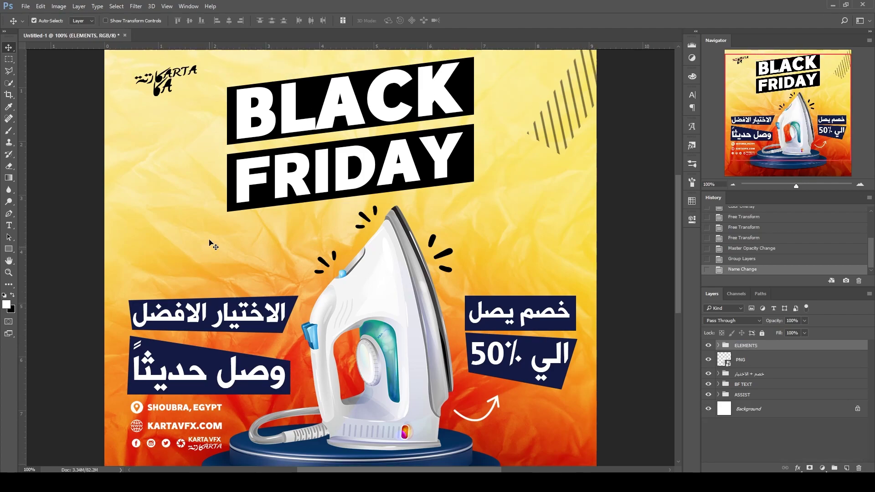
scroll(243, 253, down, 1)
scroll(242, 253, down, 1)
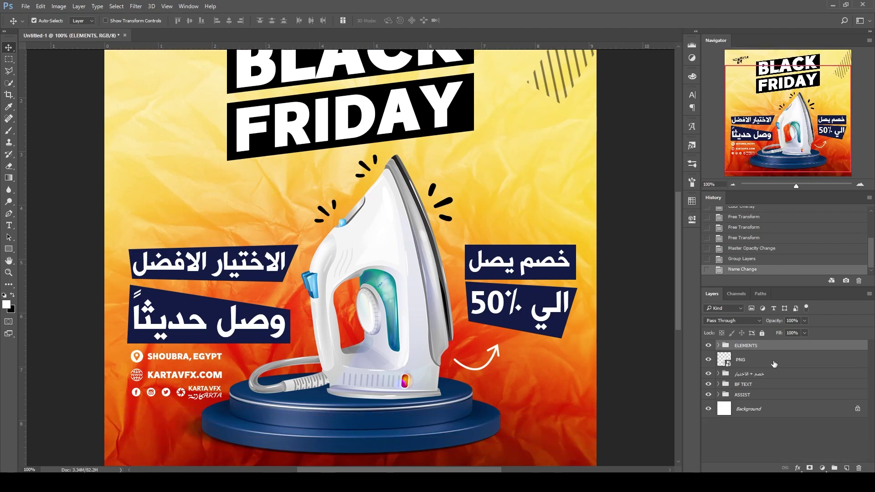
click(779, 365)
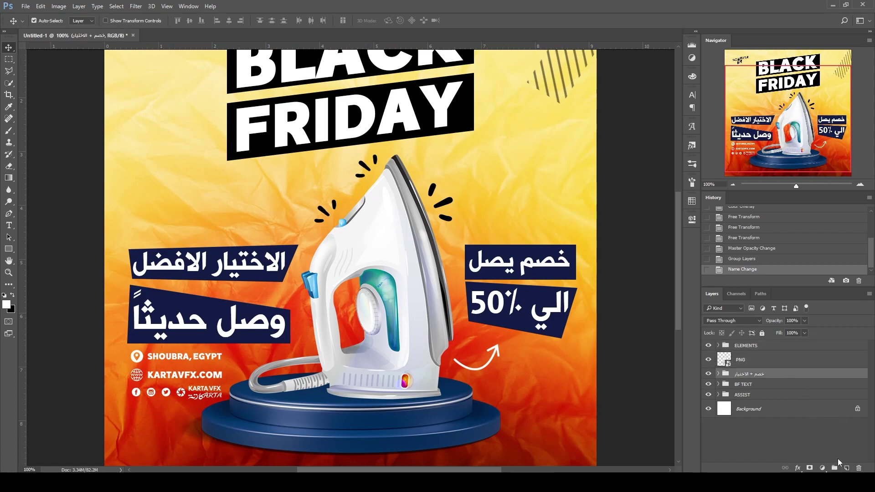
Step: On a new layer, paint a soft black brush shadow beneath the iron's base
ctrl+click(846, 468)
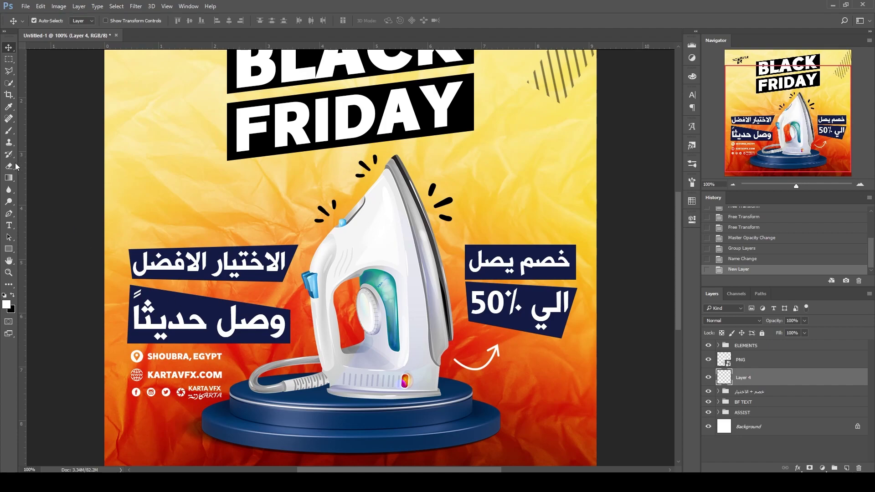
click(9, 131)
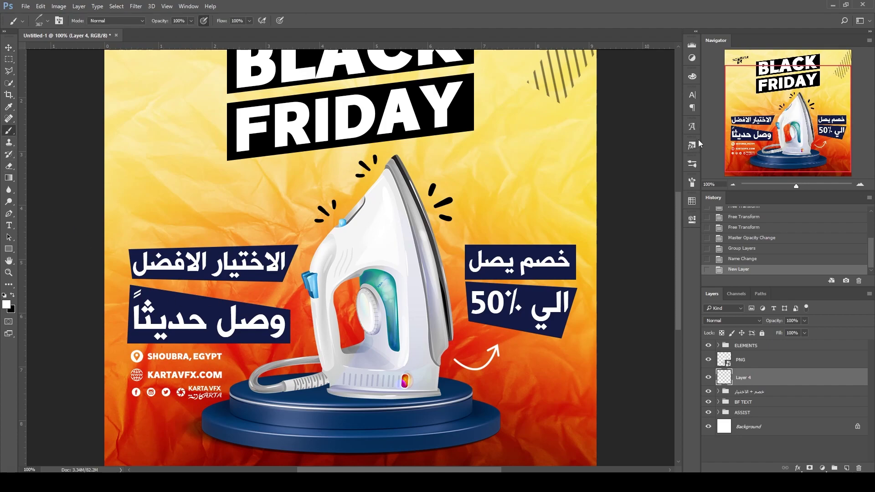
click(691, 183)
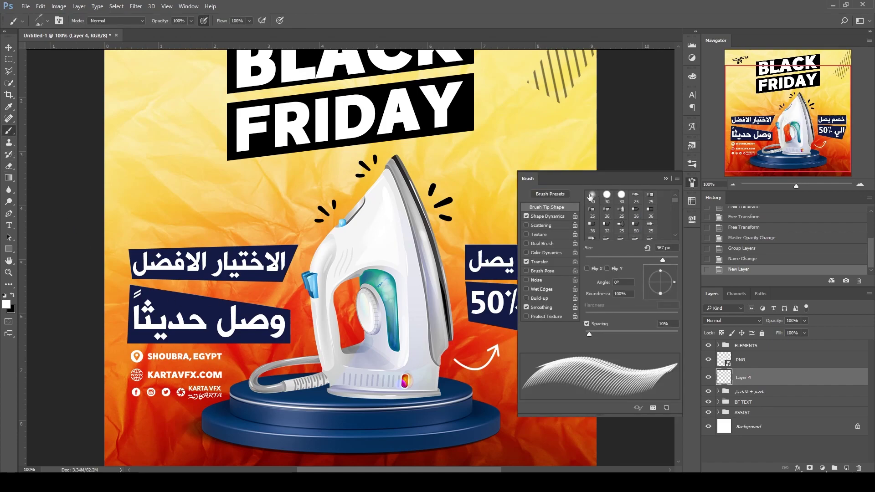
click(592, 195)
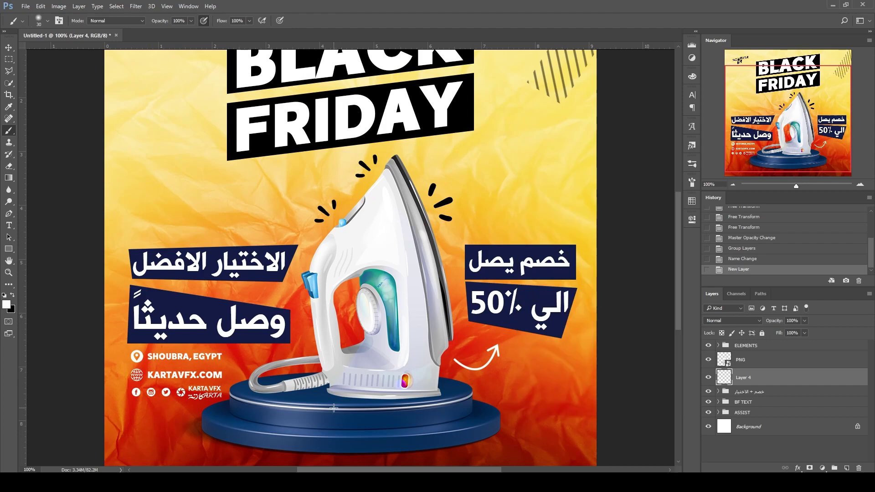
click(12, 295)
key(bracketright)
key(bracketright)
key(bracketright)
drag(320, 405, 428, 395)
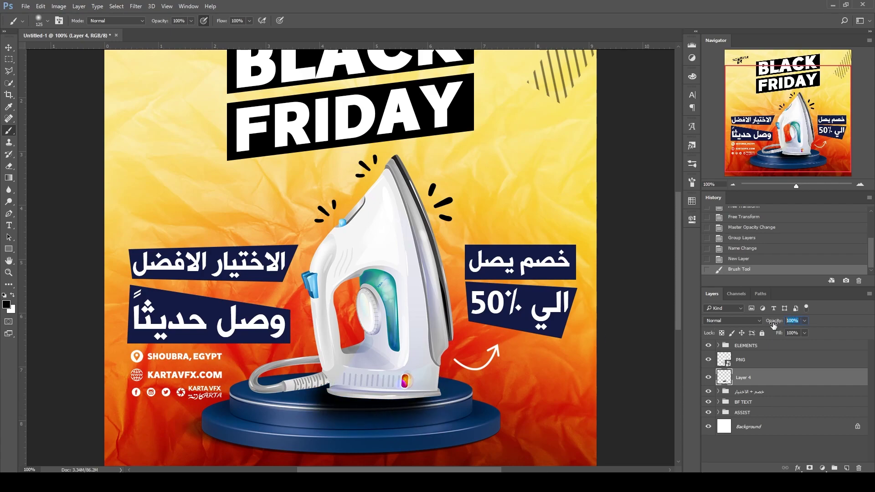
Step: Set the shadow layer to 67% opacity and stretch it wider to the left
text(30)
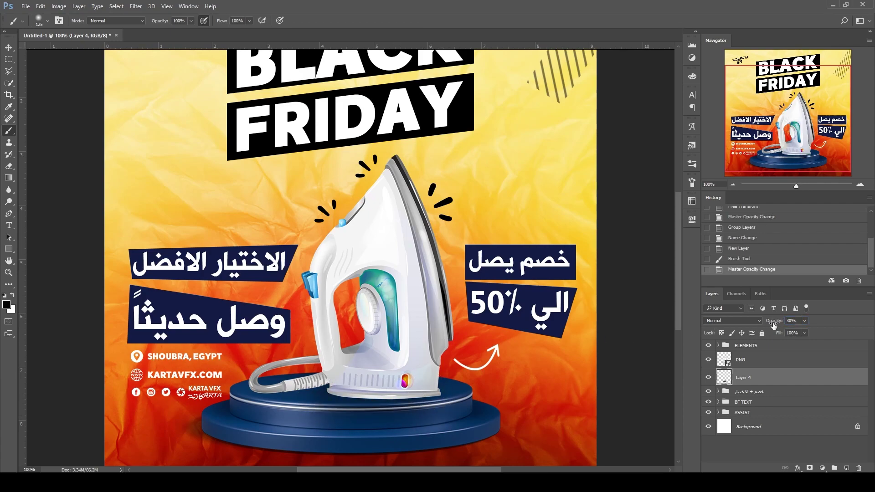
drag(773, 324, 793, 322)
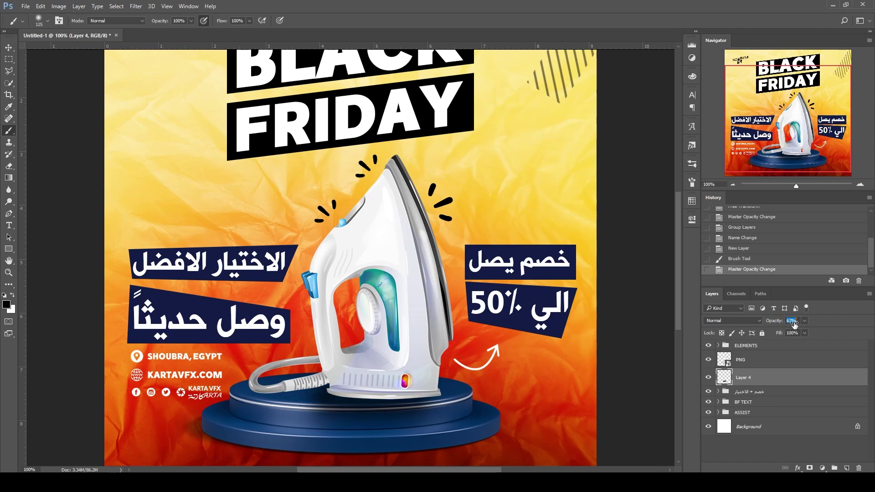
click(9, 47)
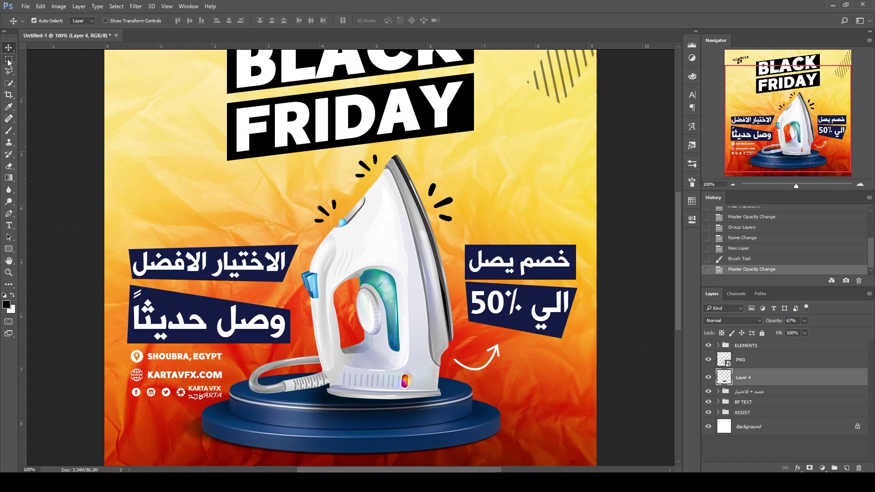
key(ctrl+t)
drag(282, 398, 221, 393)
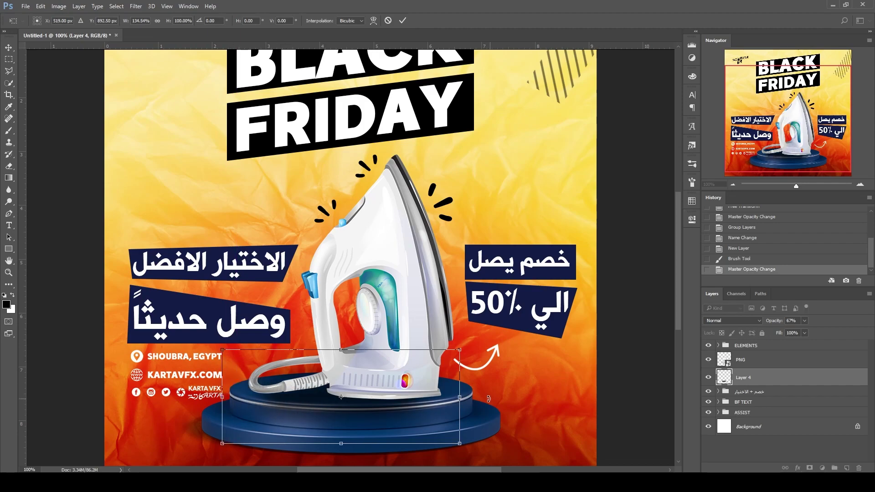
key(Return)
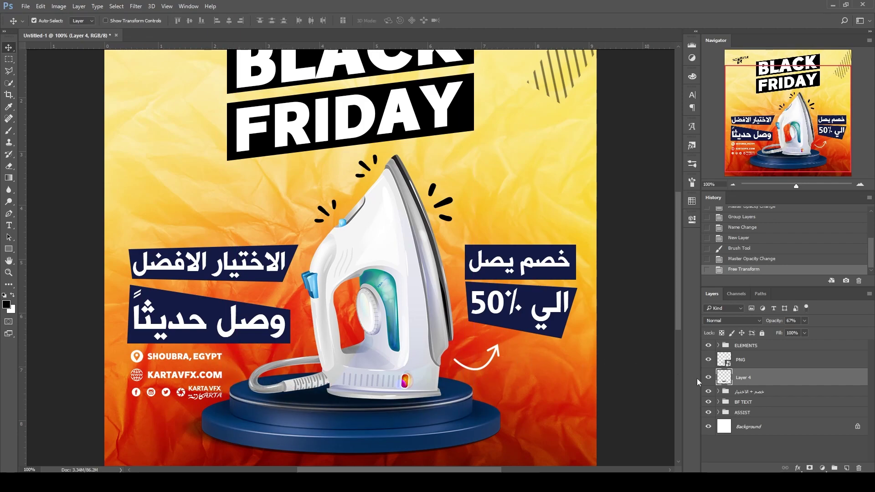
Step: Toggle the shadow layer off and on to compare, then select the ELEMENTS group
click(709, 377)
click(708, 377)
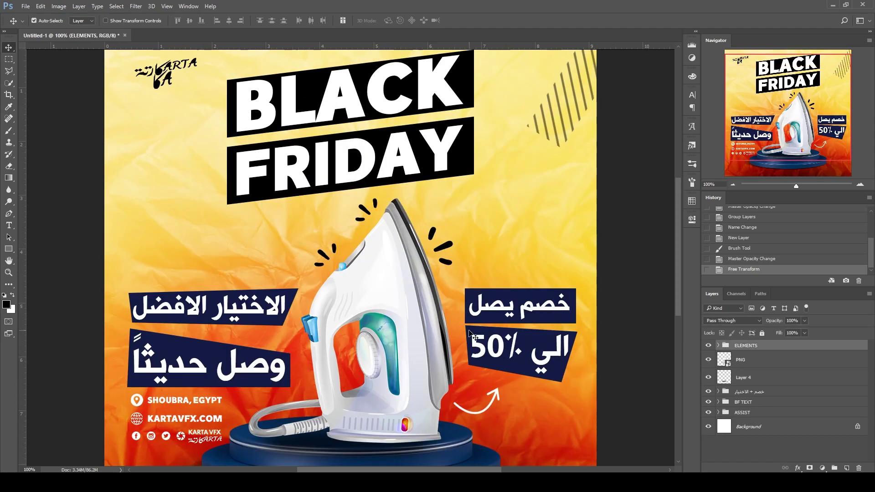
click(747, 346)
scroll(349, 255, up, 2)
Step: Add a Selective Color adjustment layer and retune cyan and magenta in the Reds
click(822, 469)
mouse_move(614, 274)
mouse_down()
mouse_move(562, 273)
mouse_move(643, 282)
mouse_move(559, 276)
mouse_move(677, 269)
mouse_move(669, 277)
mouse_up()
key(ctrl+minus)
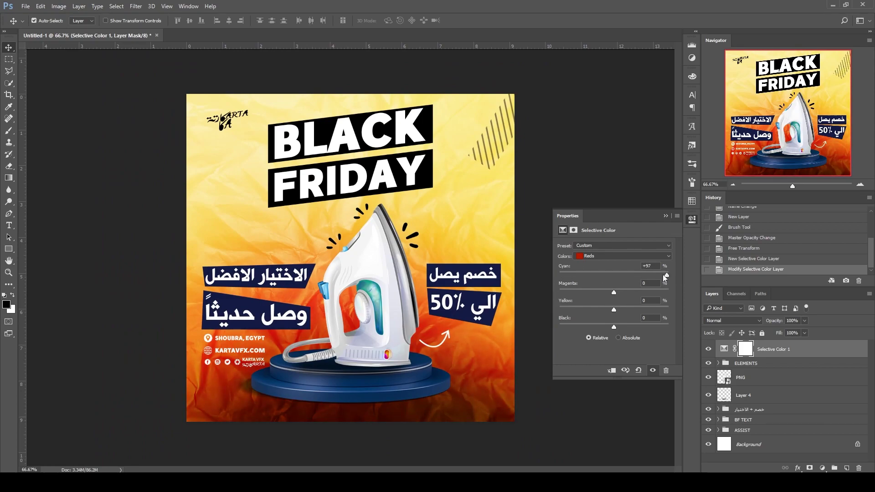
drag(668, 275, 633, 275)
drag(614, 292, 498, 296)
mouse_move(668, 292)
mouse_down()
mouse_move(571, 299)
mouse_move(594, 299)
mouse_move(551, 311)
mouse_move(714, 315)
mouse_move(625, 314)
mouse_move(557, 330)
mouse_move(690, 327)
mouse_move(604, 328)
mouse_move(617, 327)
mouse_up()
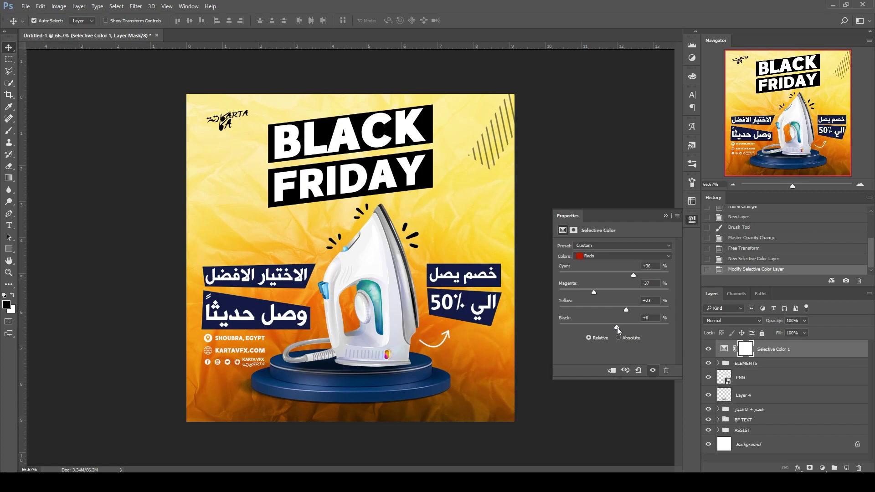
Step: In the Yellows range, remove cyan and reduce magenta
click(602, 256)
drag(614, 274, 539, 281)
mouse_move(614, 292)
mouse_down()
mouse_move(508, 305)
mouse_move(672, 305)
mouse_move(608, 313)
mouse_move(657, 325)
mouse_move(585, 325)
mouse_up()
Step: In the Whites range, add cyan and lower yellow and black
click(607, 256)
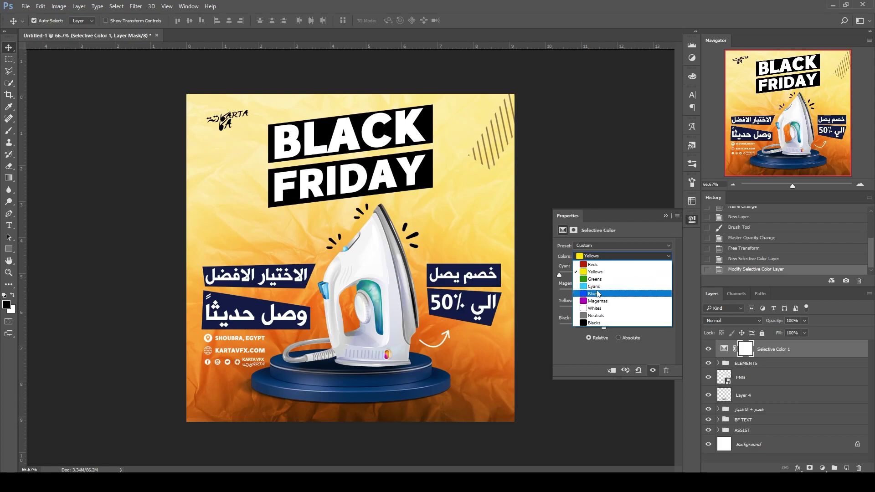
click(601, 308)
mouse_move(614, 275)
mouse_down()
mouse_move(714, 269)
mouse_move(615, 275)
mouse_move(601, 297)
mouse_move(615, 293)
mouse_move(613, 308)
mouse_move(487, 307)
mouse_up()
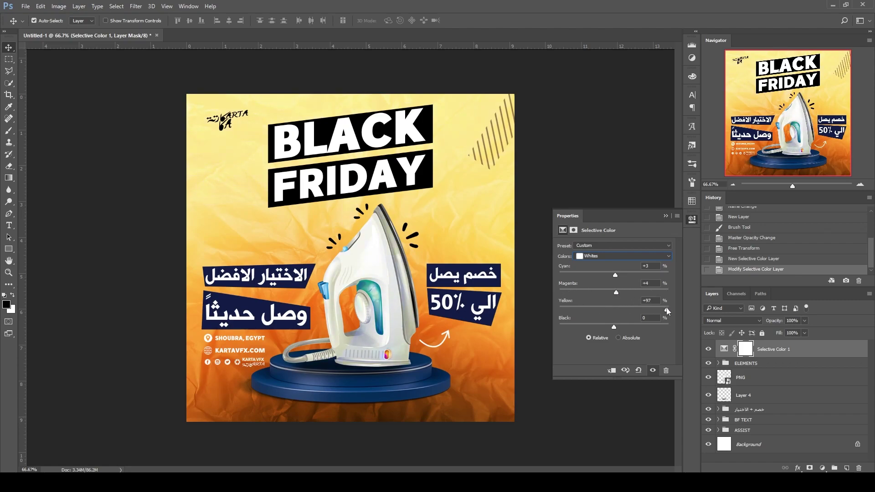
mouse_move(614, 327)
mouse_down()
mouse_move(518, 326)
mouse_move(680, 313)
mouse_move(586, 313)
mouse_up()
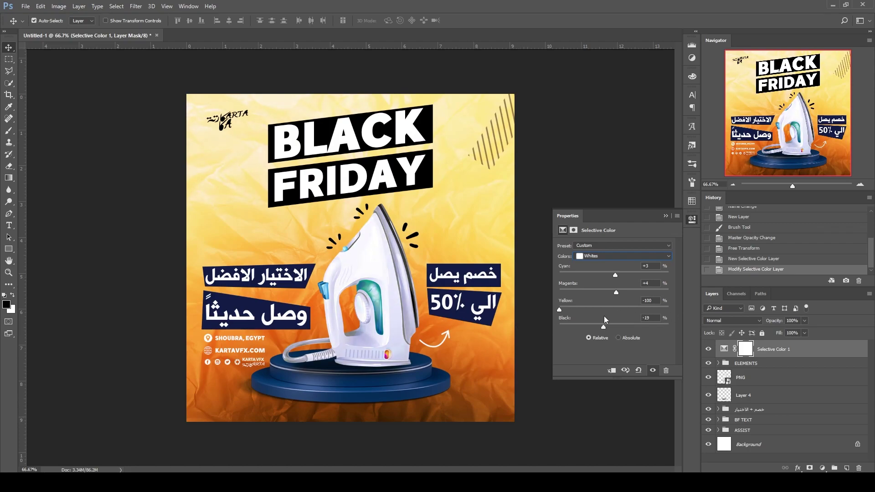
Step: In the Neutrals range, add cyan and reduce yellow
click(605, 256)
click(599, 315)
mouse_move(614, 276)
mouse_down()
mouse_move(592, 274)
mouse_move(623, 275)
mouse_move(603, 290)
mouse_move(625, 290)
mouse_move(613, 310)
mouse_move(532, 309)
mouse_up()
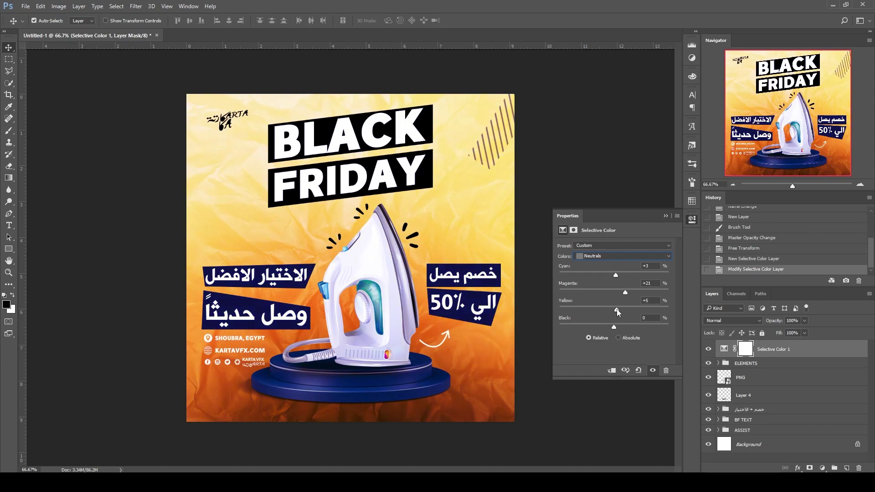
mouse_move(617, 311)
mouse_down()
mouse_move(599, 310)
mouse_move(619, 327)
mouse_move(574, 328)
mouse_move(612, 328)
mouse_up()
Step: In the Blacks range, set cyan to +7
click(605, 258)
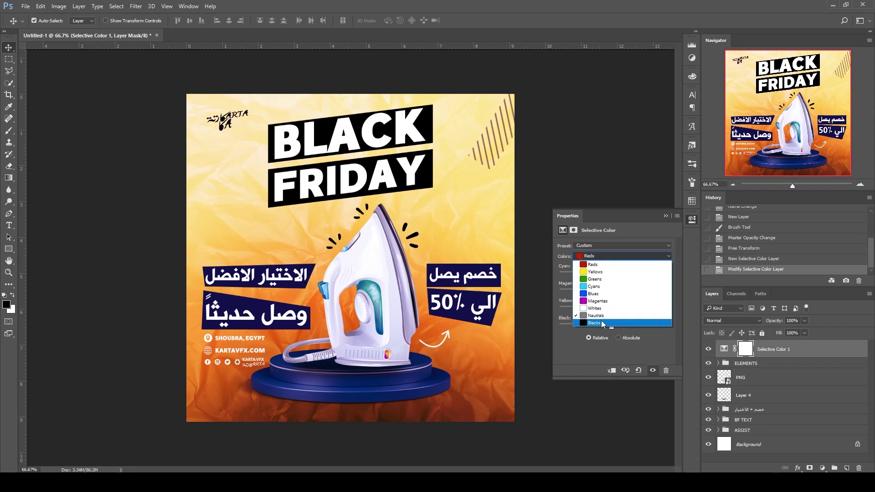
click(597, 321)
mouse_move(614, 275)
mouse_down()
mouse_move(554, 272)
mouse_move(613, 275)
mouse_up()
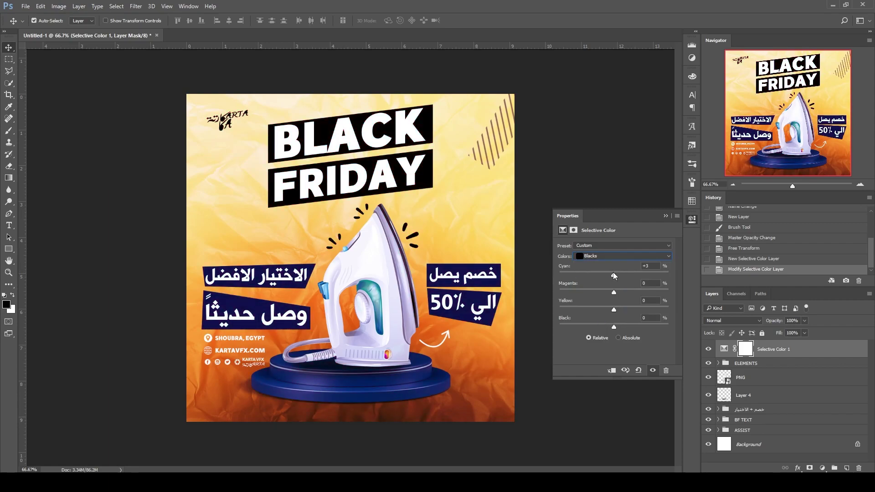
mouse_move(685, 269)
mouse_down()
mouse_move(599, 277)
mouse_move(647, 283)
mouse_move(616, 284)
mouse_move(608, 297)
mouse_move(616, 292)
mouse_move(615, 310)
mouse_move(595, 314)
mouse_move(606, 325)
mouse_move(665, 321)
mouse_move(613, 327)
mouse_up()
Step: Toggle the Selective Color 1 layer on and off to compare, leaving it hidden
click(637, 254)
click(685, 244)
click(707, 349)
click(708, 349)
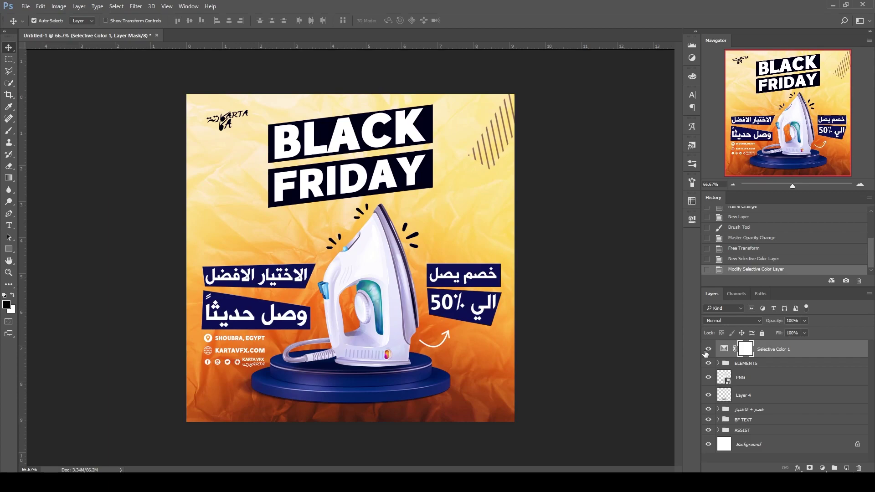
click(708, 348)
click(708, 349)
click(708, 349)
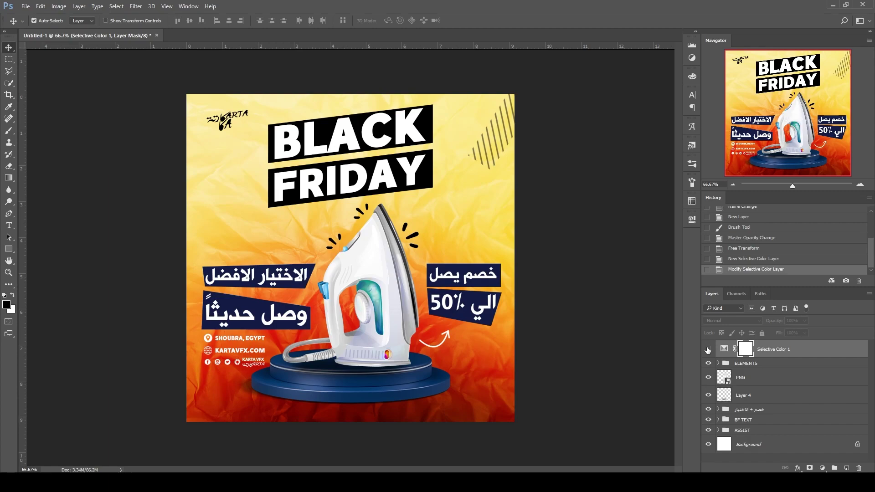